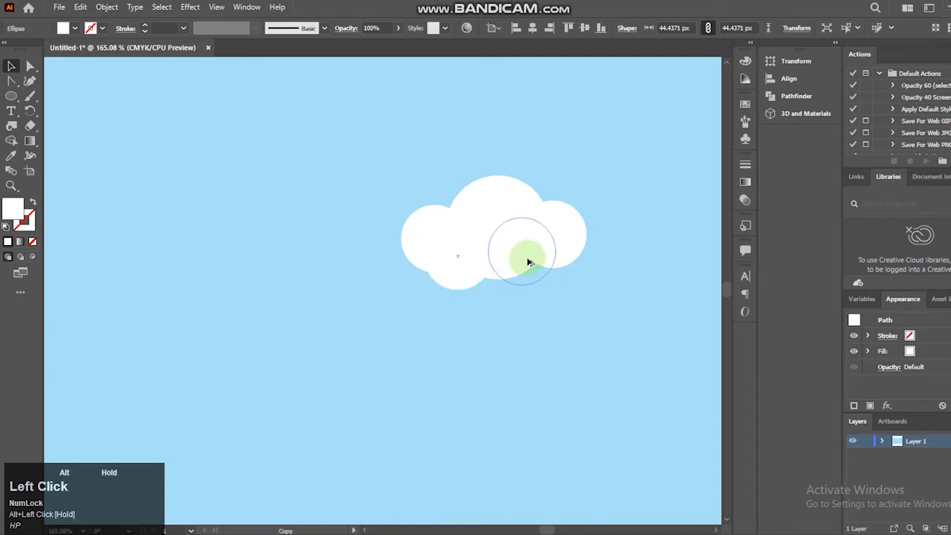
- Arrange the overlapping white circles into a puffy five-circle cloud shape
left_click(408, 224)
left_click_drag(462, 239, 397, 232)
left_click_drag(462, 237, 480, 186)
mouse_move(499, 252)
left_mouse_down()
mouse_move(493, 246)
mouse_move(493, 280)
mouse_move(495, 269)
mouse_move(552, 260)
mouse_move(527, 288)
left_mouse_up()
- Unite the five overlapping white circles into a single cloud shape with Pathfinder
mouse_move(351, 149)
left_mouse_down()
mouse_move(629, 331)
mouse_move(600, 337)
left_mouse_up()
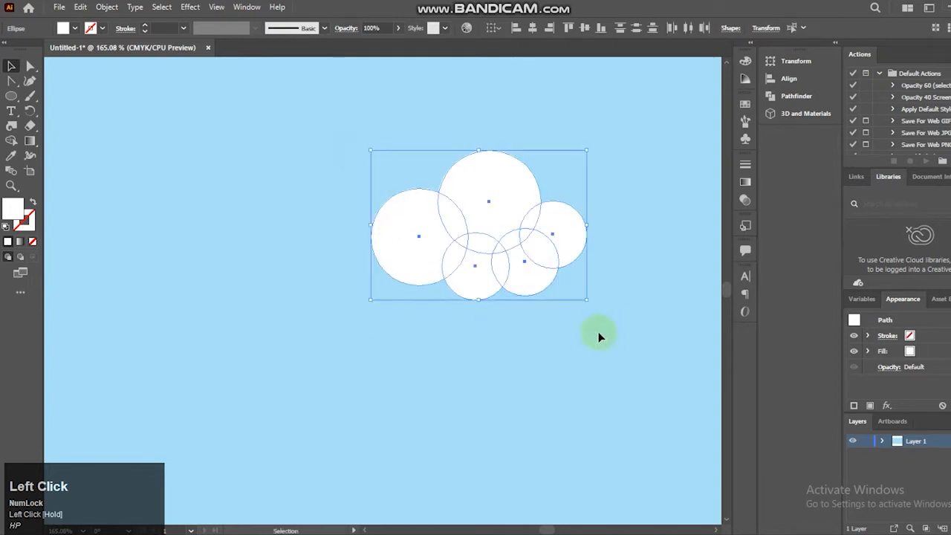
left_click(777, 96)
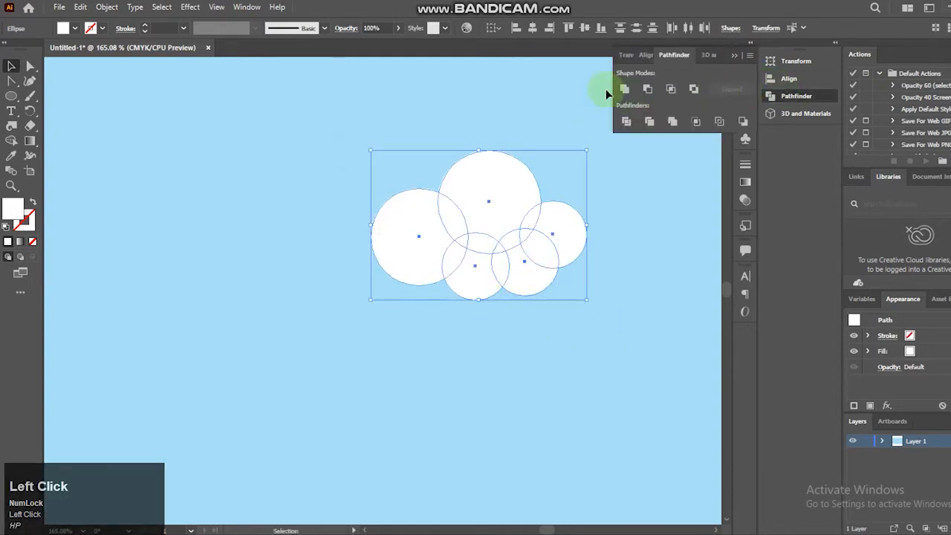
left_click(624, 88)
left_click(577, 144)
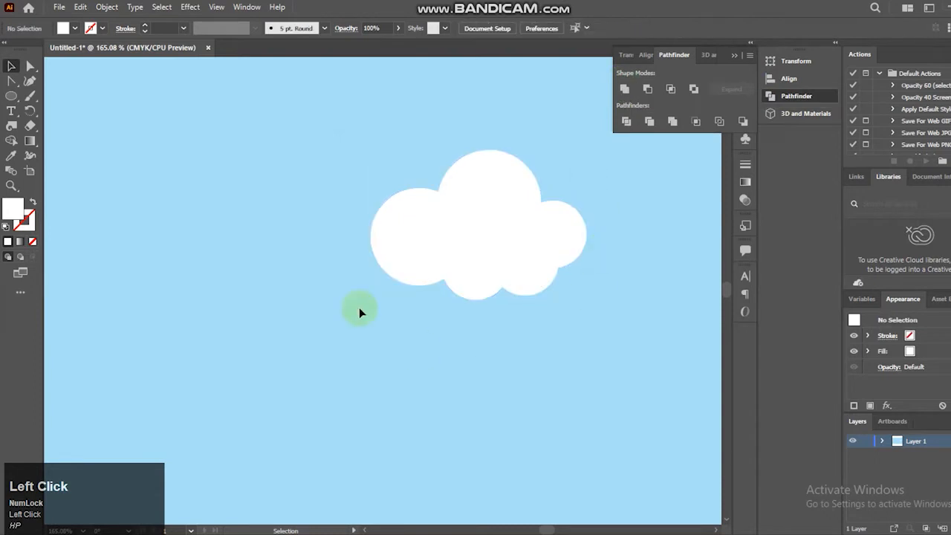
- Apply the Inflate 3D type to the white cloud shape
left_click(495, 217)
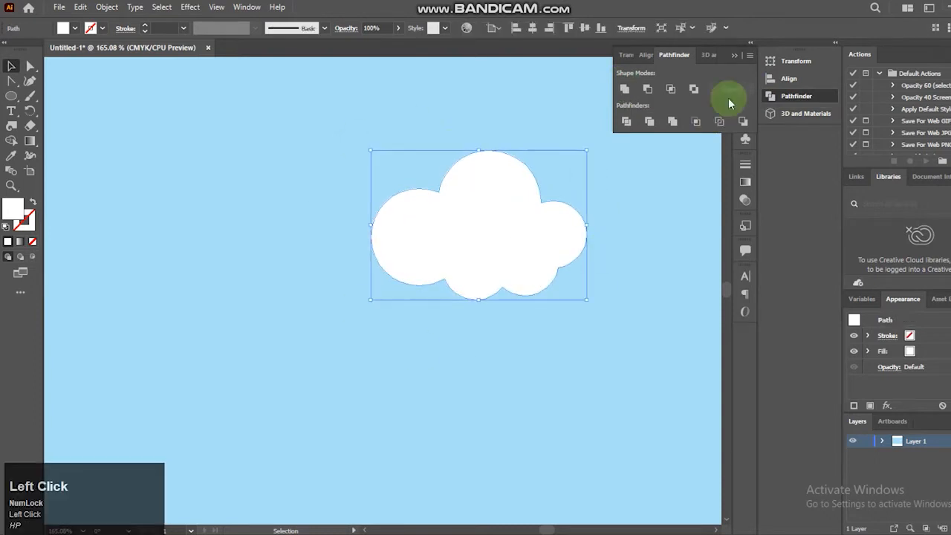
left_click(717, 55)
left_click(622, 79)
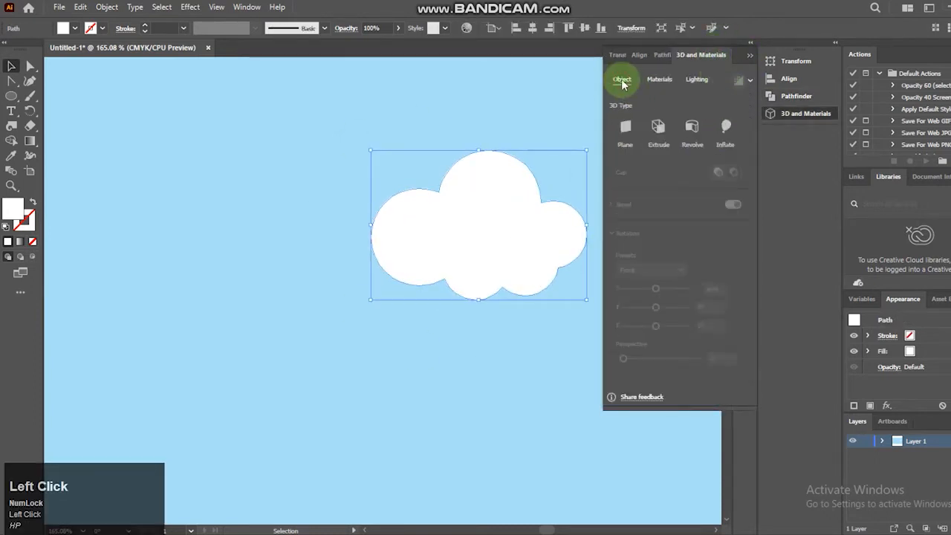
left_click(703, 155)
left_click(726, 131)
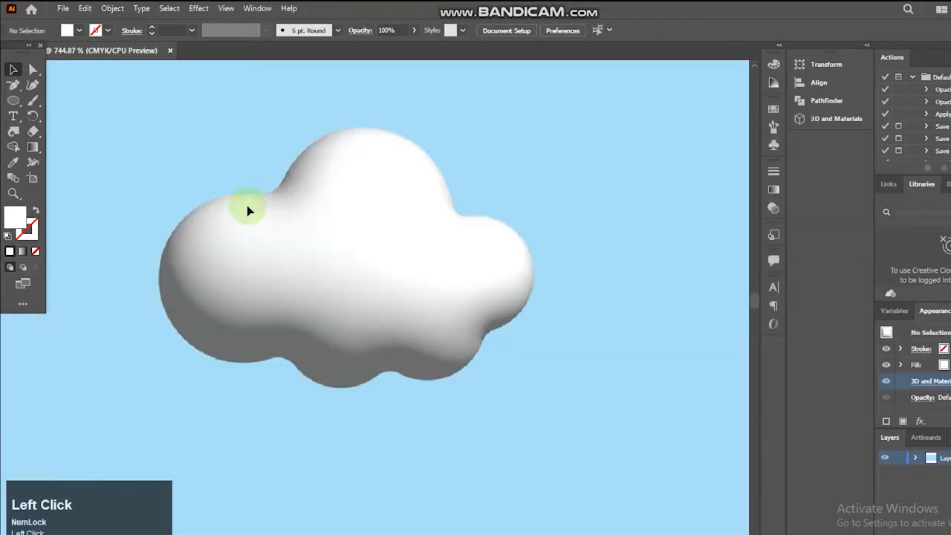
- Shift the inflated cloud slightly to the right and set its ambient light intensity to 100%
left_click_drag(393, 287, 426, 289)
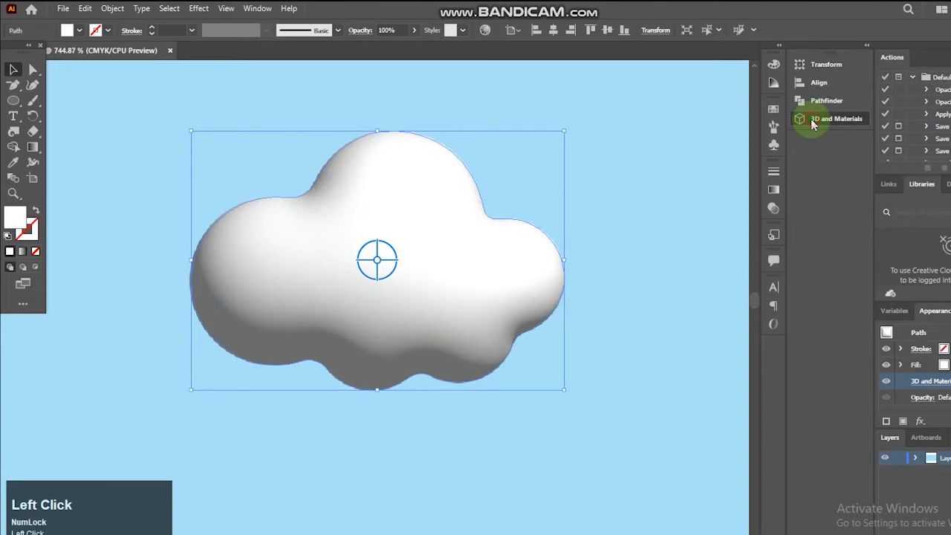
left_click(825, 119)
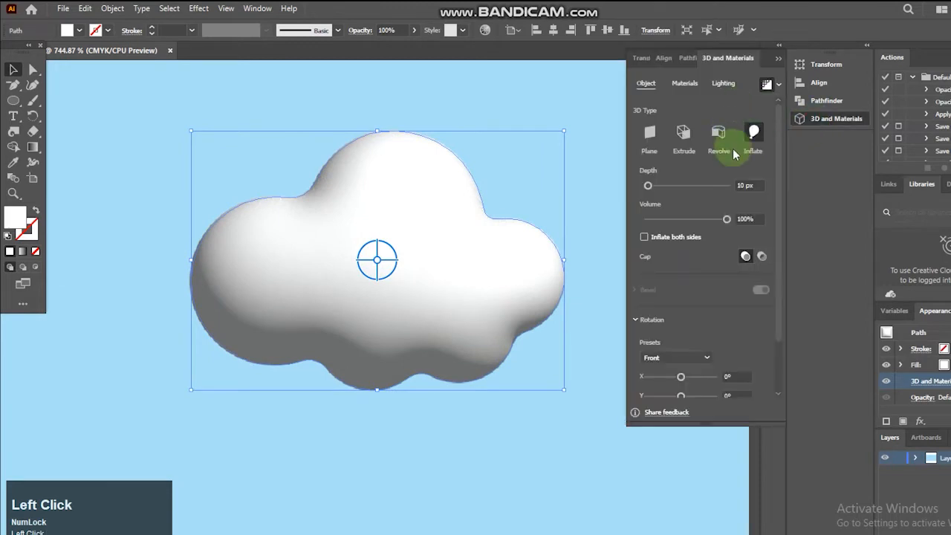
left_click(723, 82)
left_click_drag(751, 347, 721, 348)
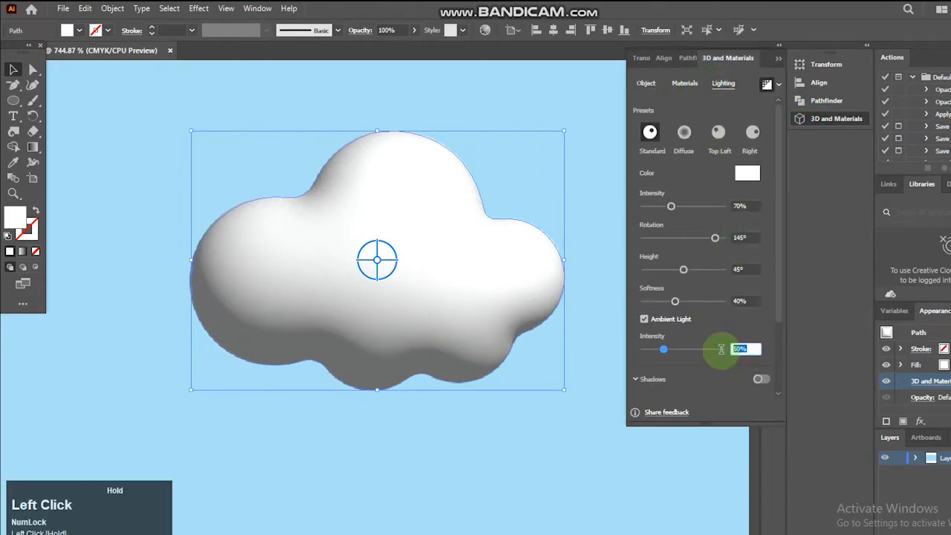
type("100")
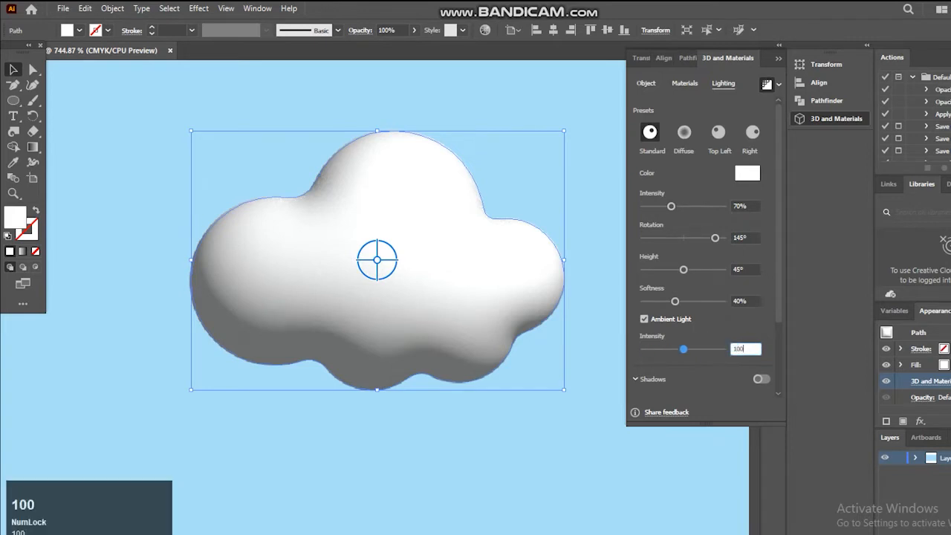
key("Return")
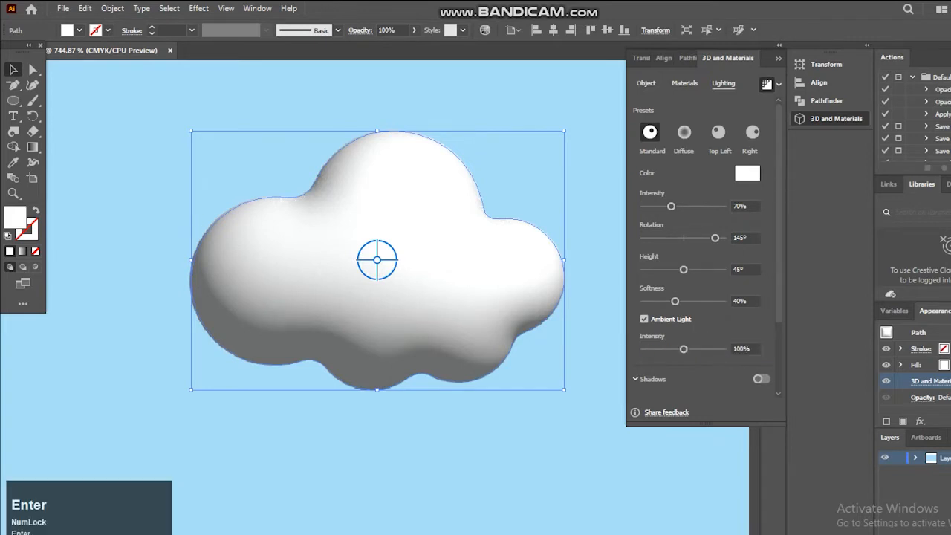
left_click(732, 456)
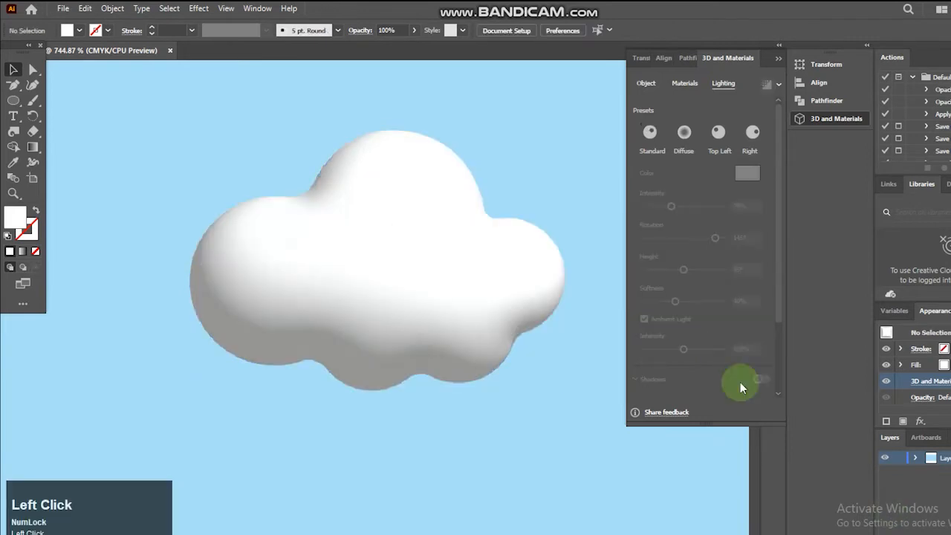
- Set the main light intensity of the cloud's 3D lighting to 80%
left_click(541, 280)
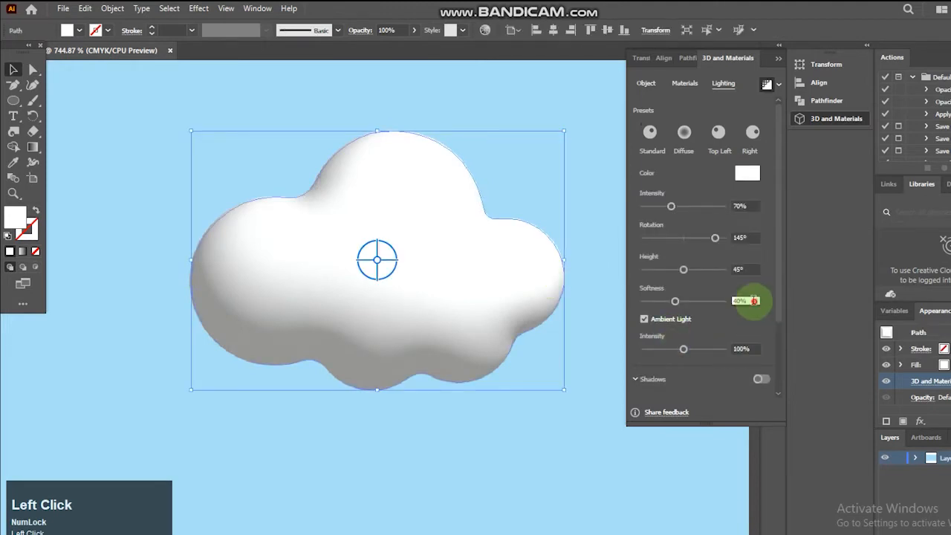
left_click(734, 206)
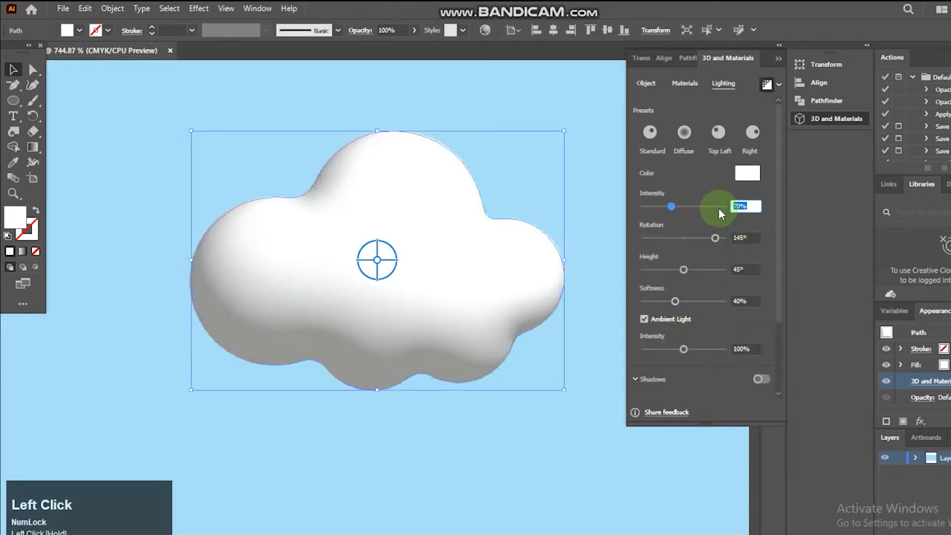
type("7")
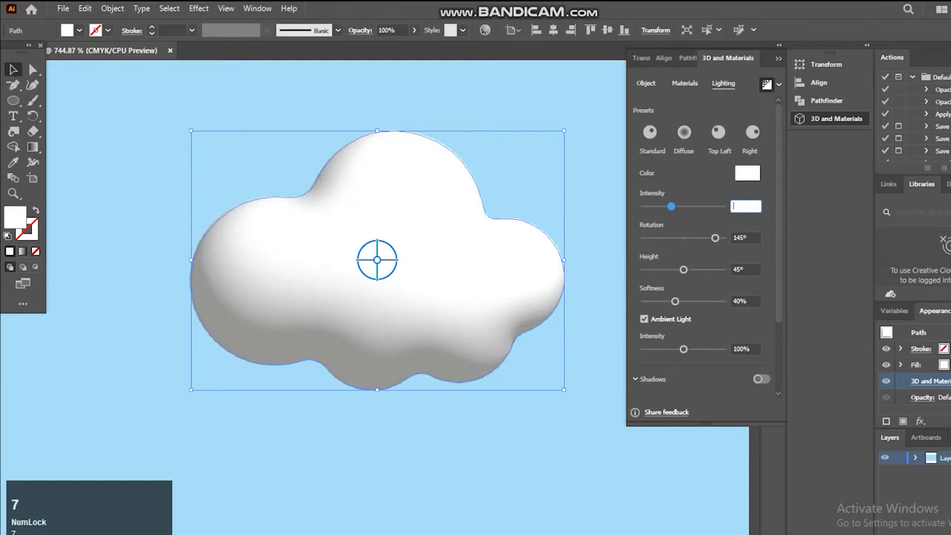
left_click(720, 211)
type("8")
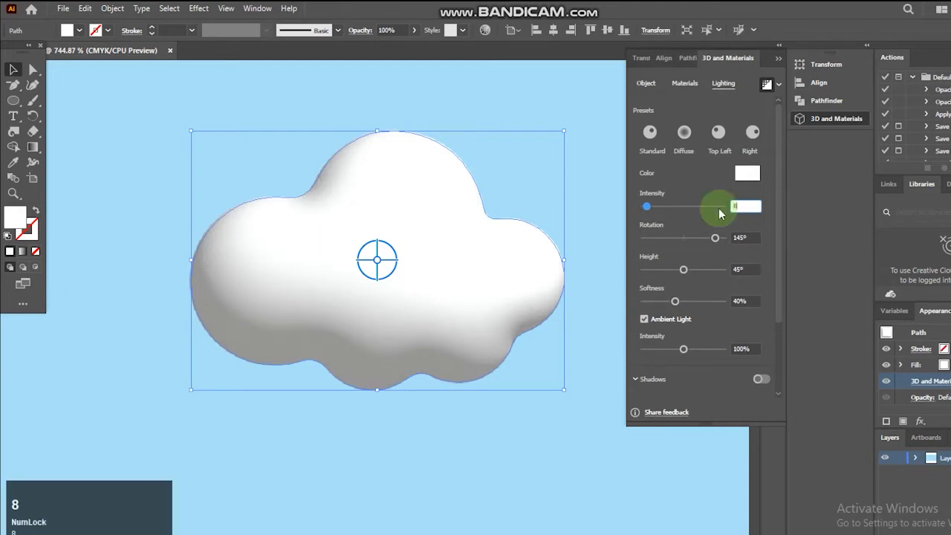
type("-")
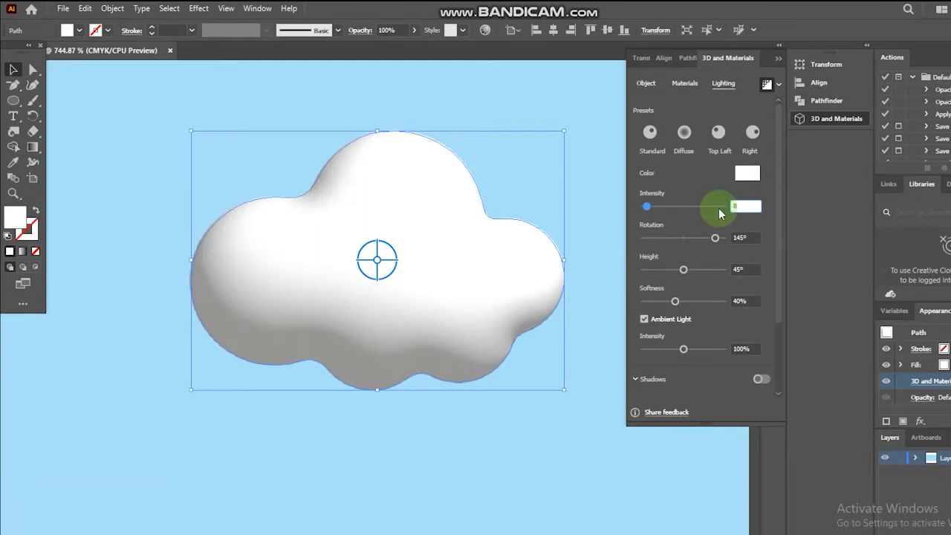
type("0")
key("Return")
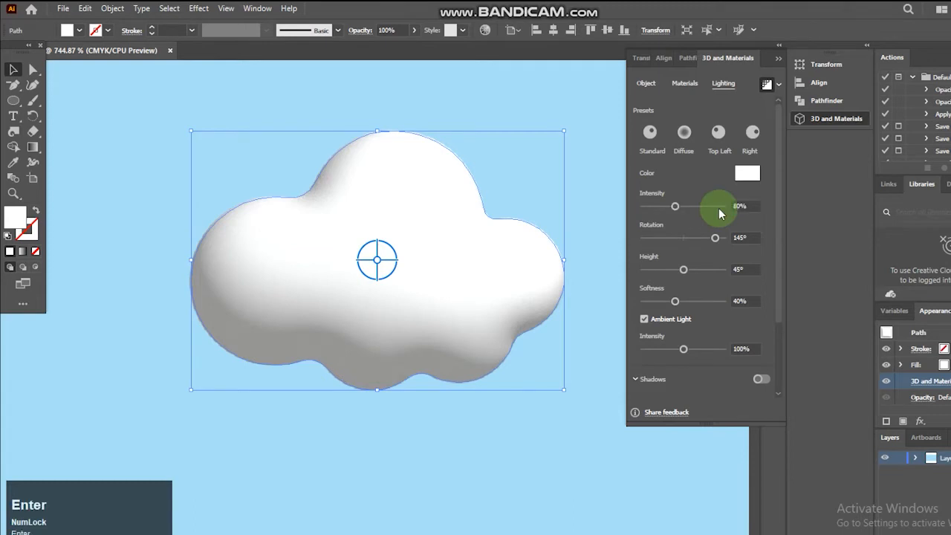
- Set the light softness of the cloud's 3D lighting to 55%
left_click(729, 339)
left_click(752, 299)
left_click_drag(752, 299, 705, 307)
type("55")
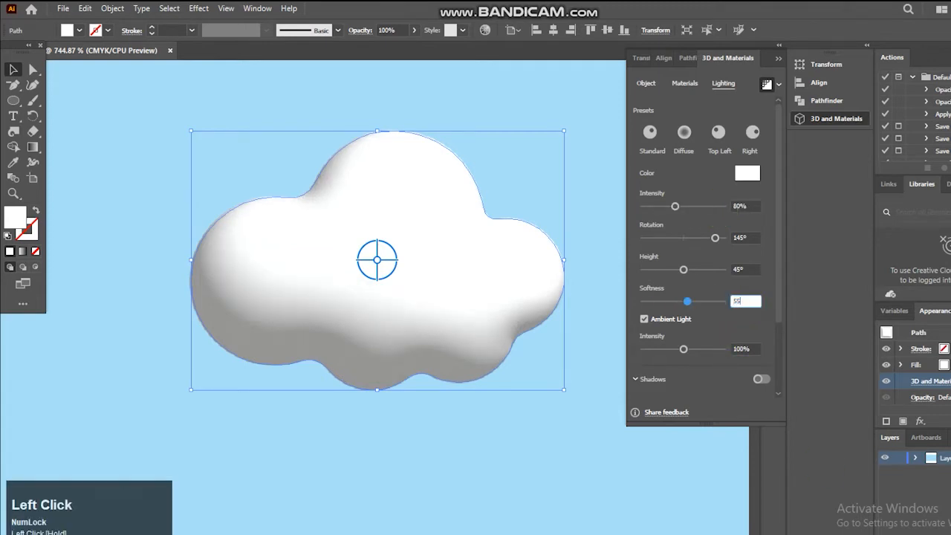
key("Return")
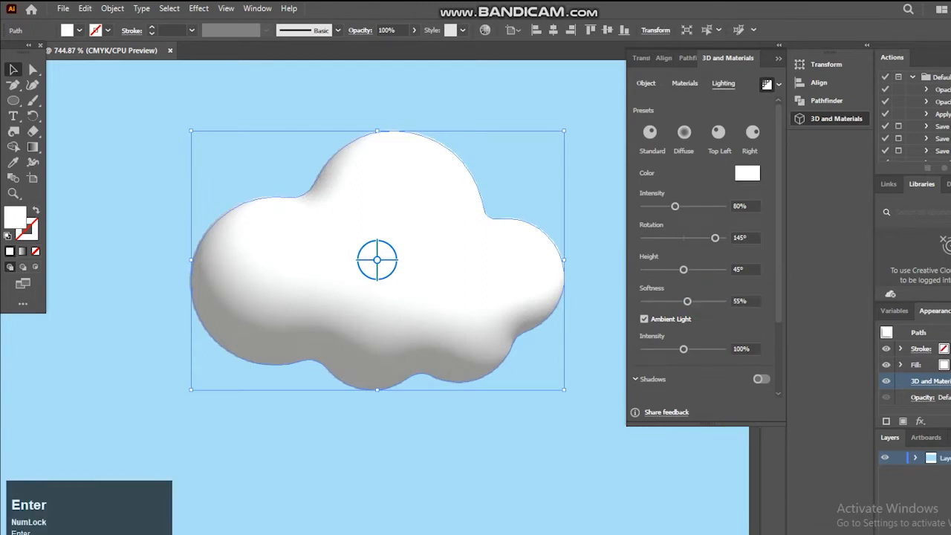
left_click(423, 439)
- Draw a small circle about 7.66 px in diameter on the empty sky above and left of the cloud
left_click(376, 272)
right_click(13, 99)
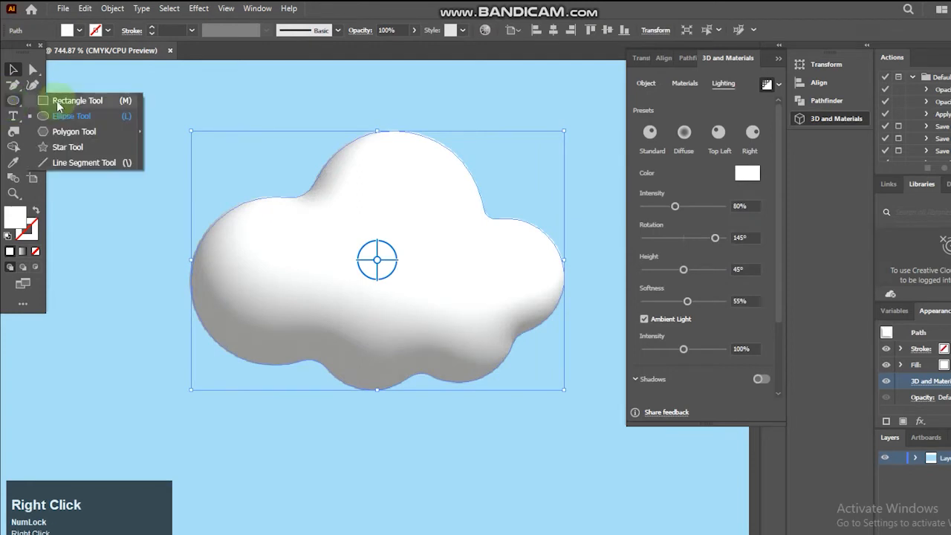
left_click(67, 116)
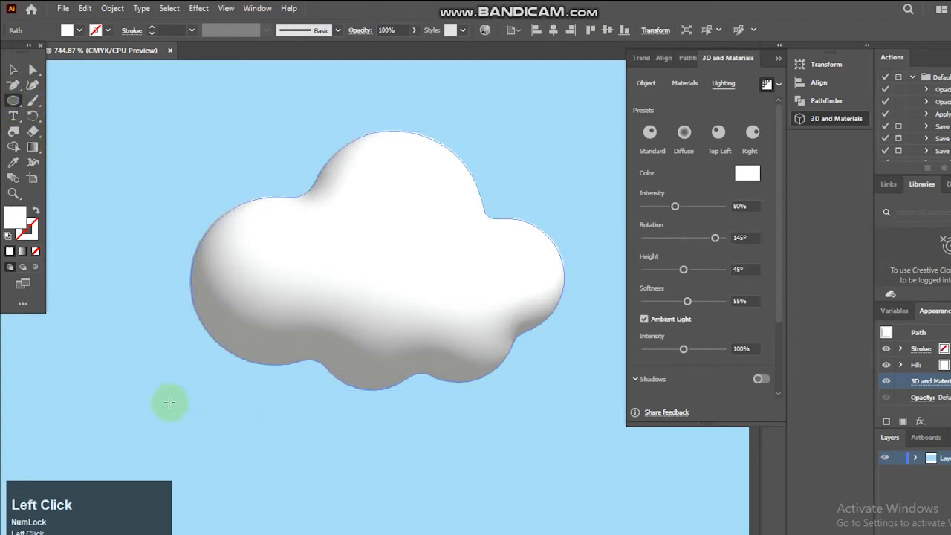
left_click_drag(115, 113, 146, 144)
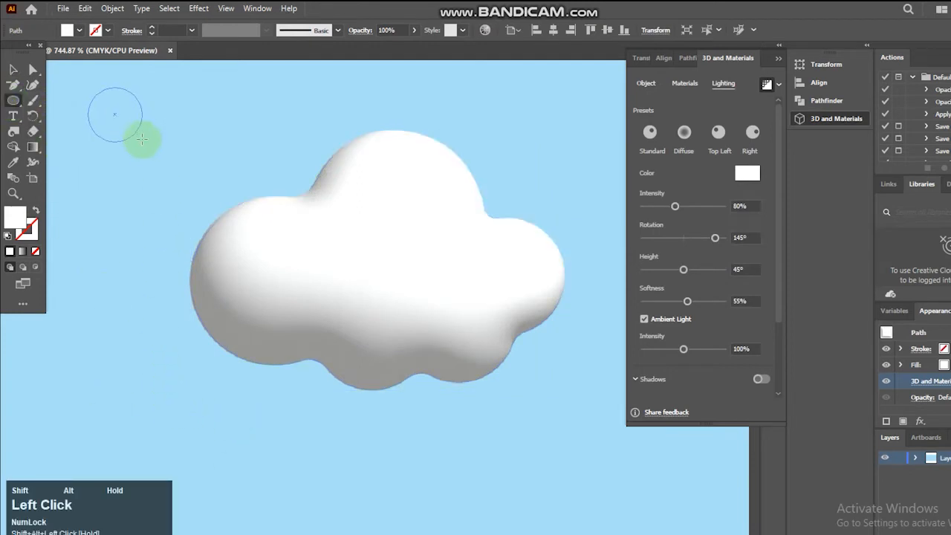
- Fill the small circle with black
left_click(13, 193)
left_click_drag(51, 68, 186, 186)
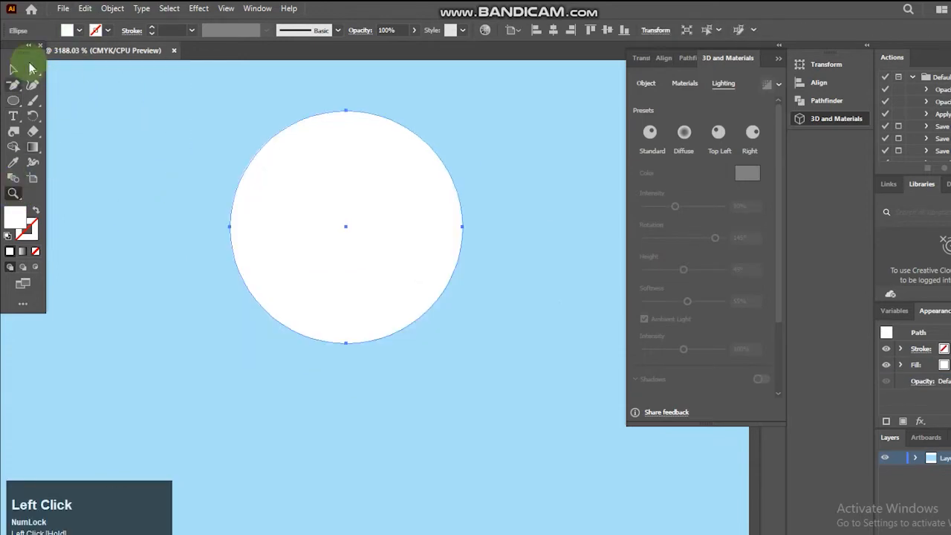
left_click(12, 70)
left_click(310, 214)
left_click(96, 30)
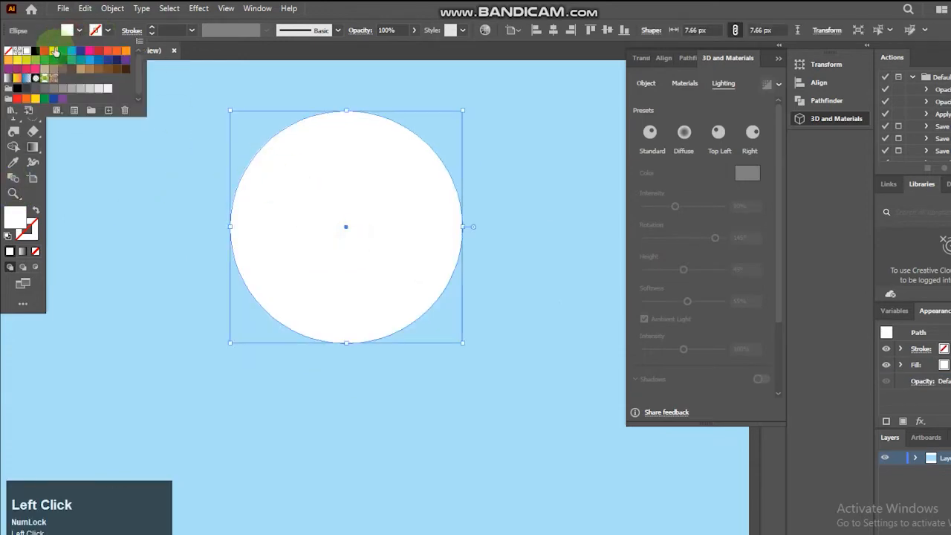
left_click(34, 52)
left_click(251, 185)
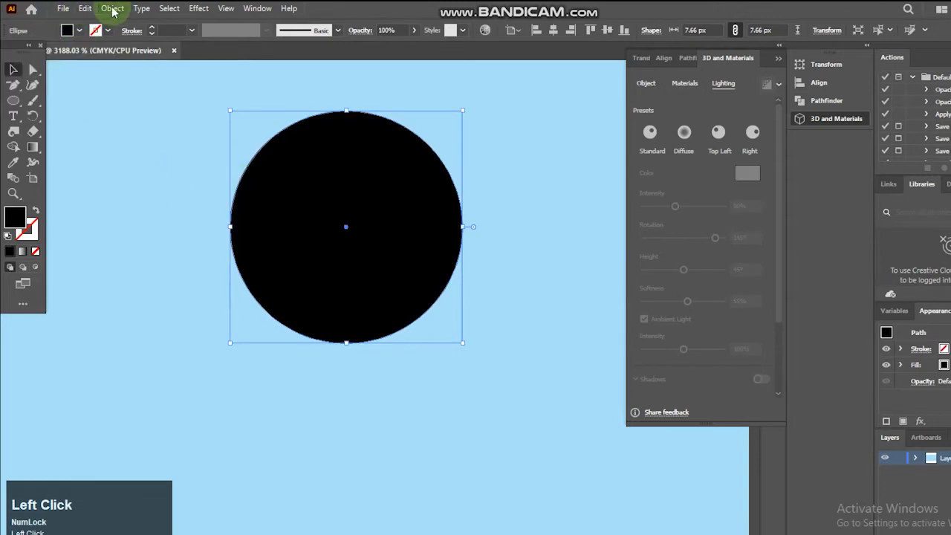
- Copy the black circle and paste the duplicate directly in front of it
left_click(85, 9)
left_click(111, 69)
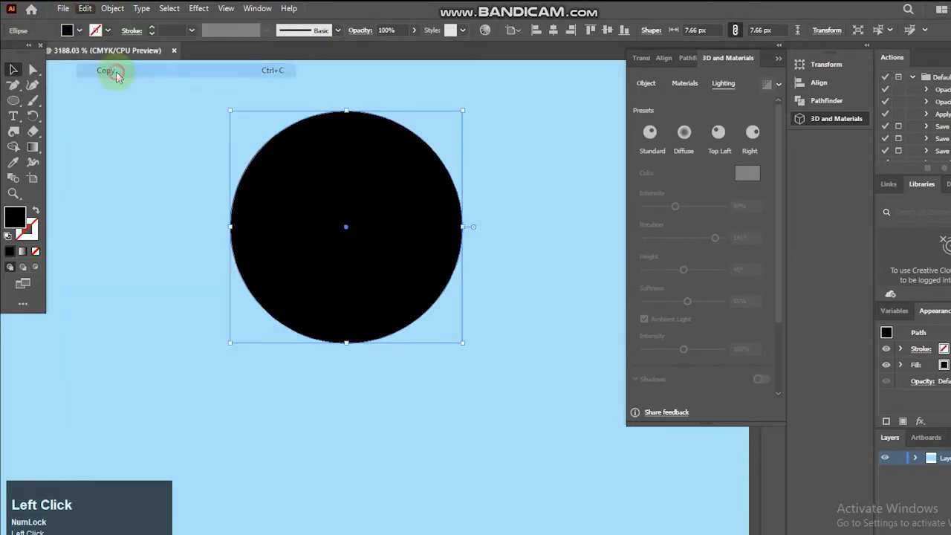
left_click(85, 7)
left_click(104, 98)
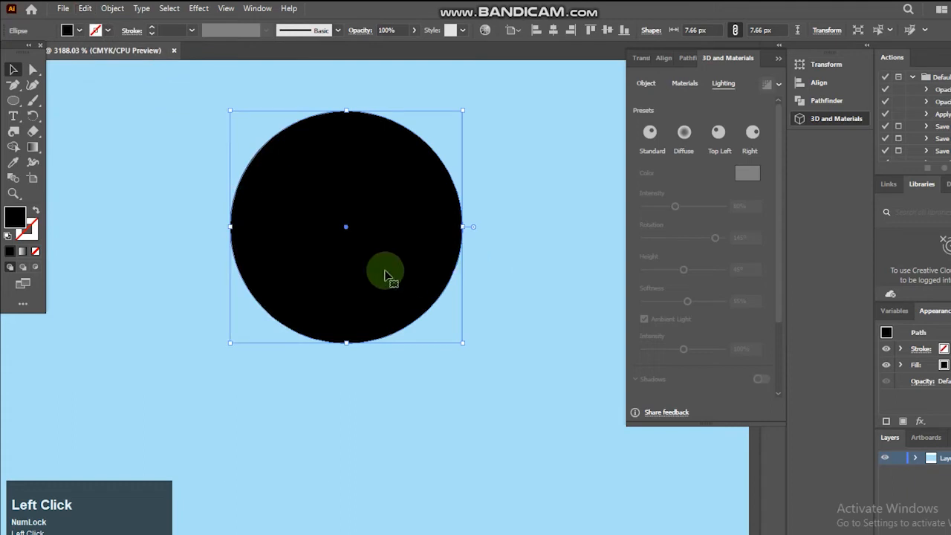
- Move the duplicate circle slightly down and remove the overlap and lower part with the Shape Builder, leaving a thin upper crescent
left_click_drag(359, 229, 356, 273)
mouse_move(227, 135)
left_mouse_down()
mouse_move(293, 198)
mouse_move(295, 235)
mouse_move(319, 265)
mouse_move(467, 340)
mouse_move(446, 249)
left_mouse_up()
key("shift+m")
left_click(13, 69)
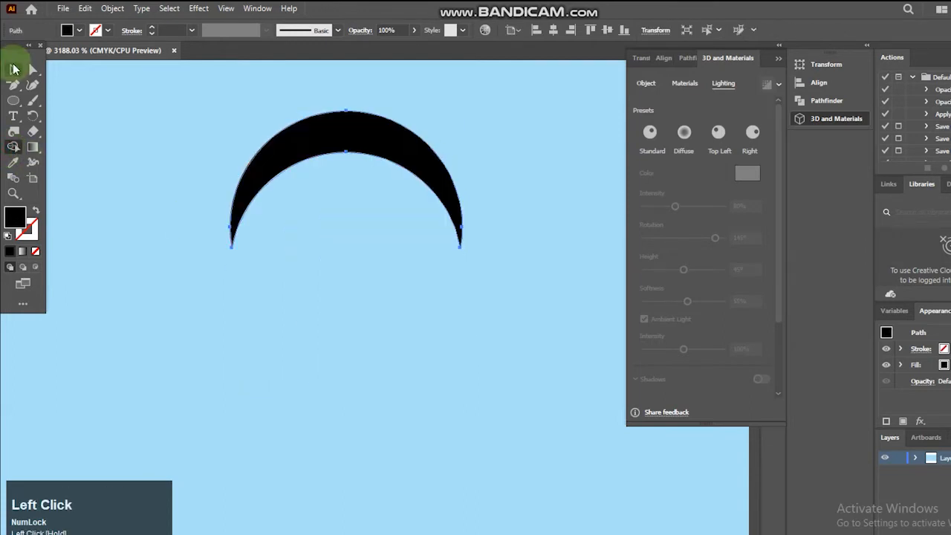
left_click(503, 278)
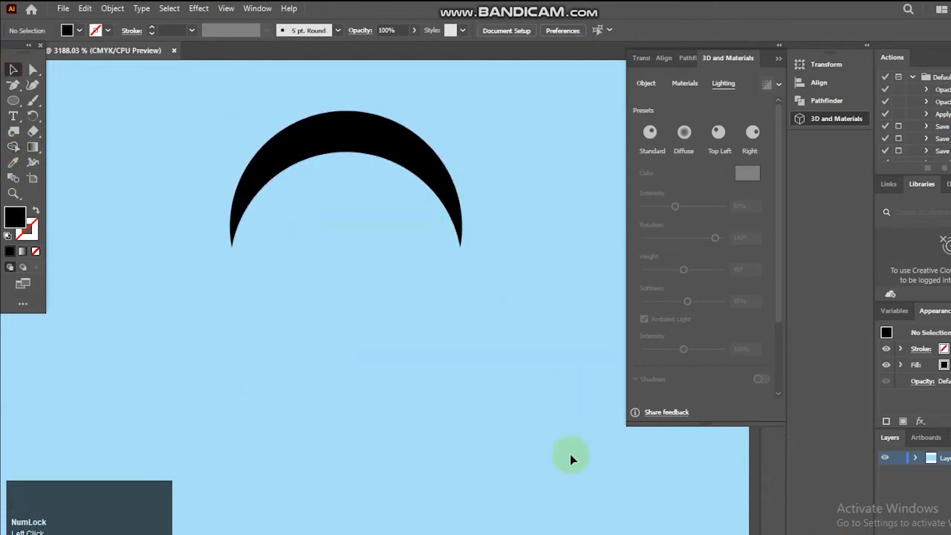
- Close the 3D and Materials settings and place the black crescent on the middle of the cloud as an eye
key("ctrl+minus")
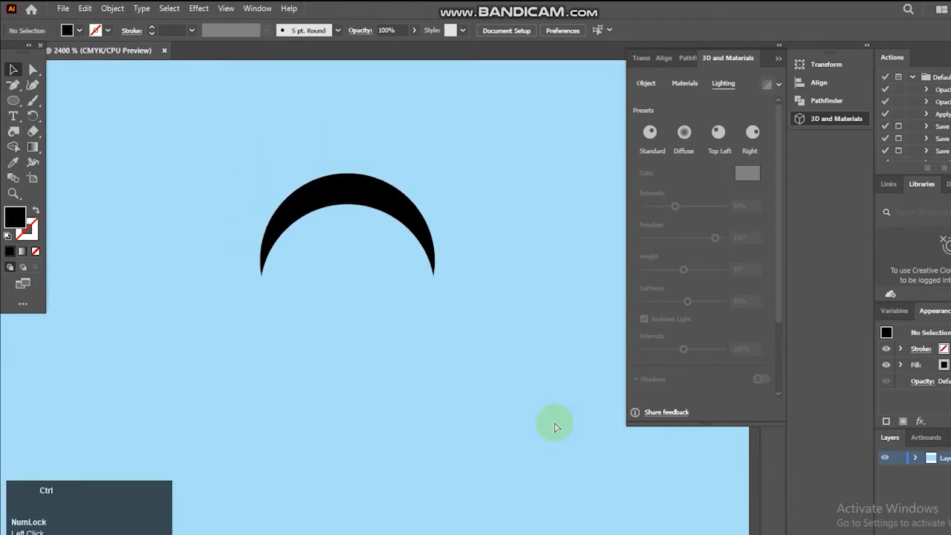
key("ctrl+minus")
key("ctrl+minus")
key("ctrl+minus")
key("ctrl+minus")
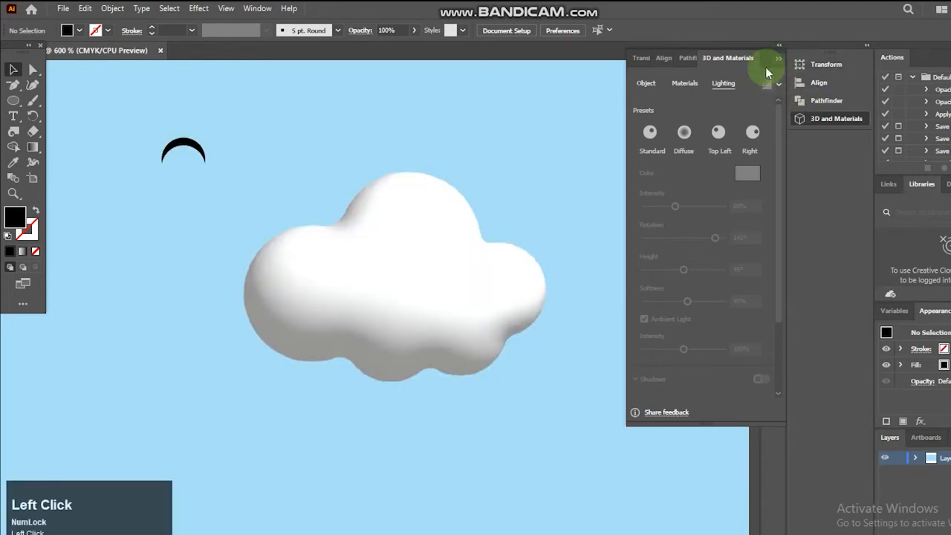
left_click(778, 59)
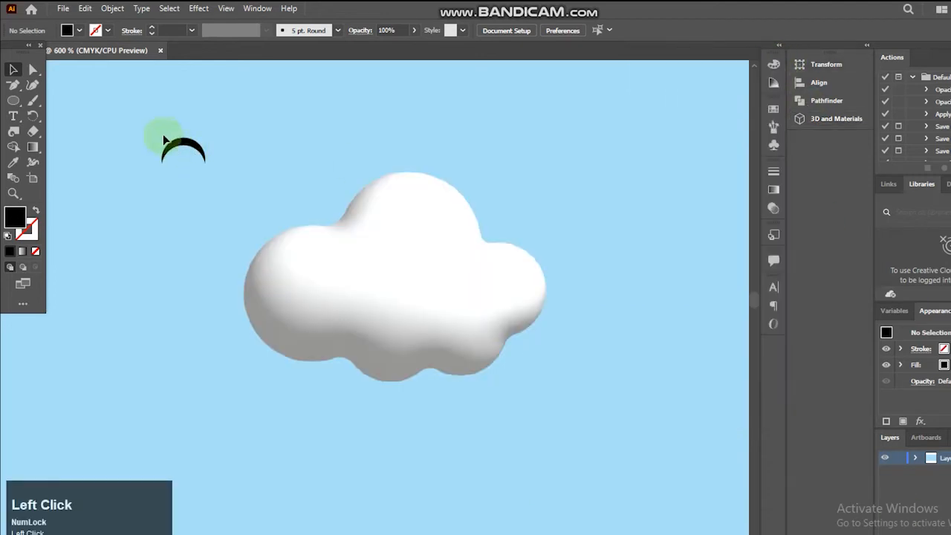
left_click_drag(389, 271, 402, 270)
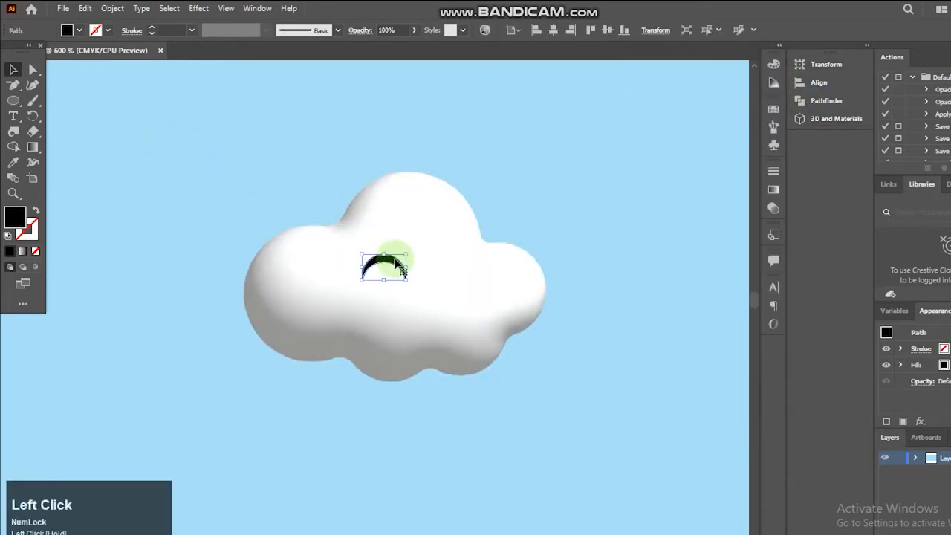
- Duplicate the black crescent as a second eye beside the first, and place another copy upside down below both eyes as a smiling mouth
key("ctrl+c")
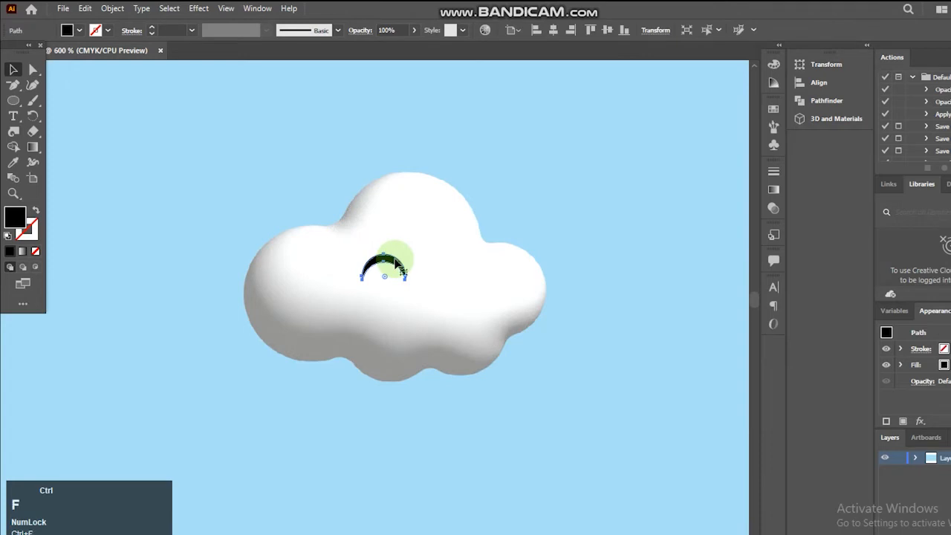
left_click_drag(401, 269, 463, 272)
key("ctrl+c")
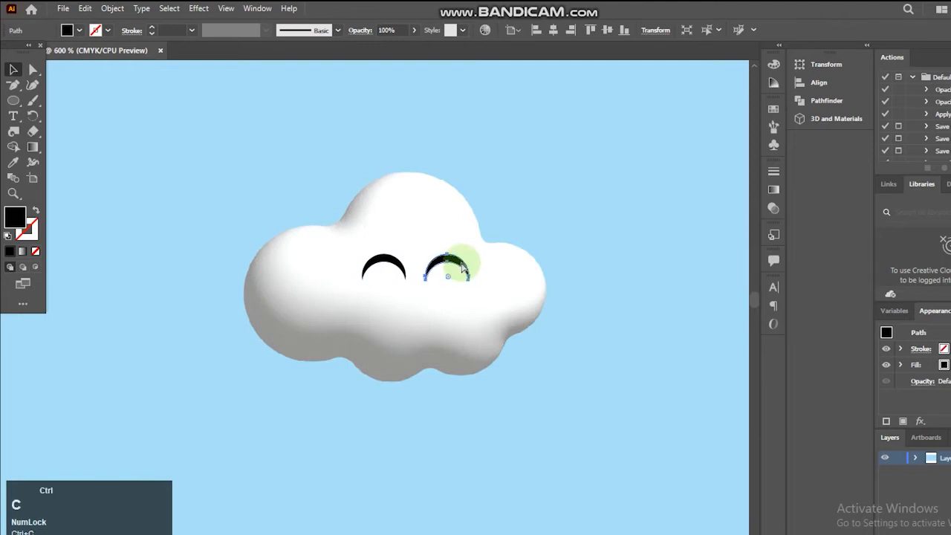
left_click_drag(462, 268, 415, 312)
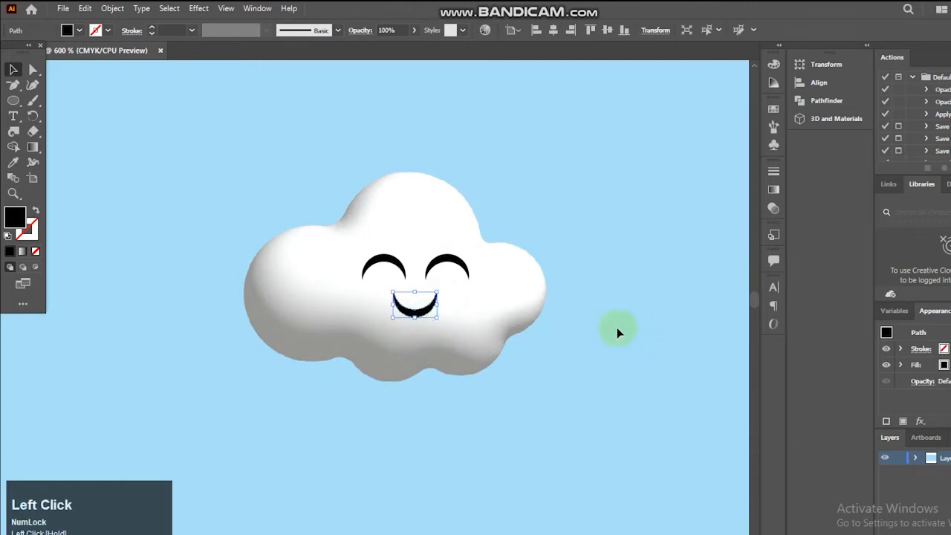
- Spread the two crescent eyes farther apart horizontally and nudge the mouth slightly down
left_click(395, 272)
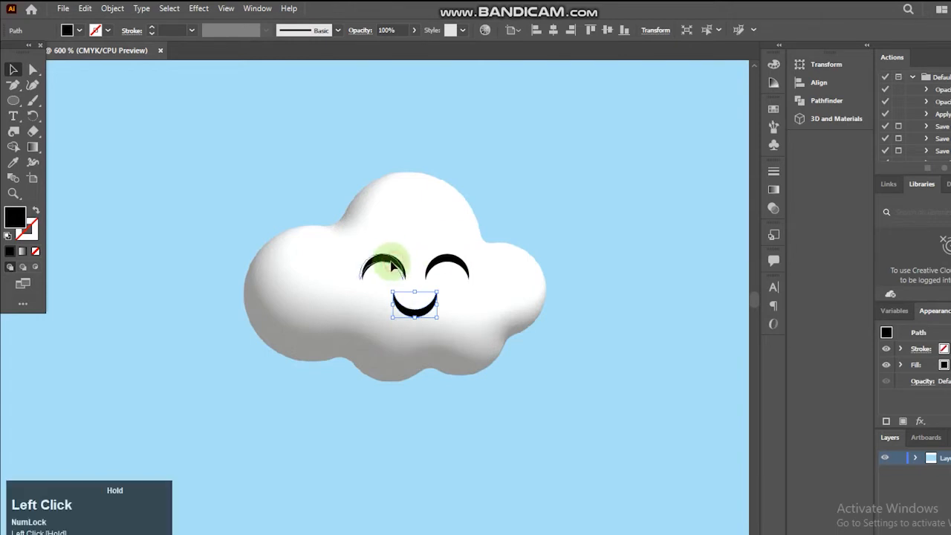
key("Right")
key("Right")
key("Right")
key("Right")
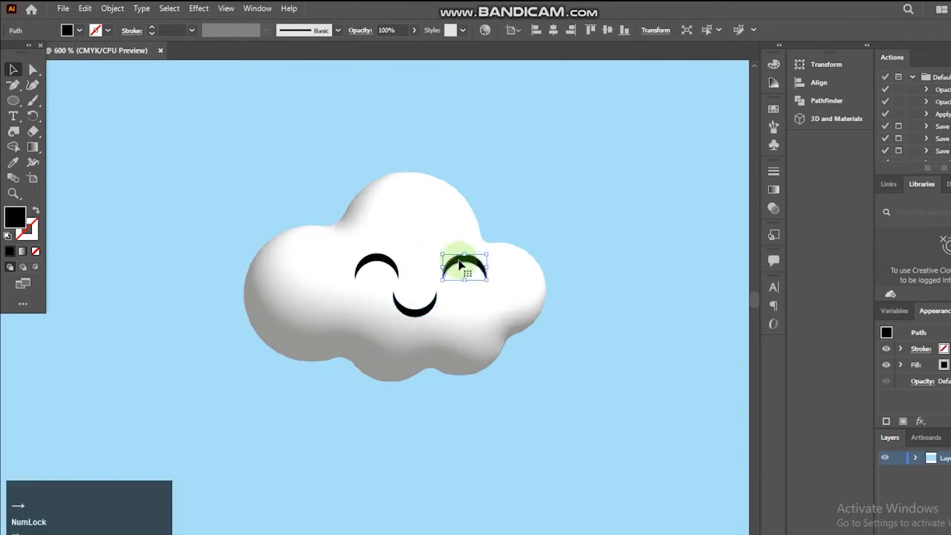
key("Left")
left_click(423, 308)
key("Down")
- Group the two eyes and the mouth into one face object
left_click(382, 262, "shift")
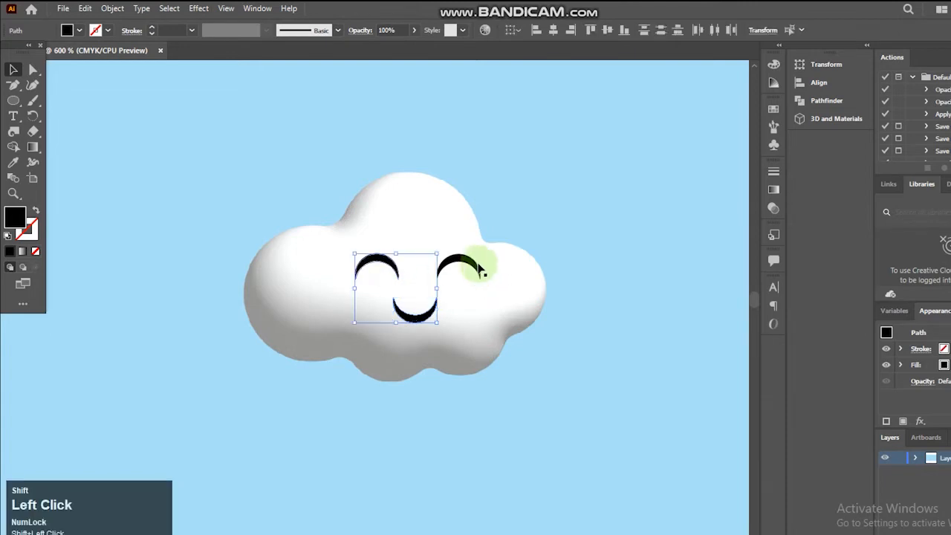
left_click(472, 272, "shift")
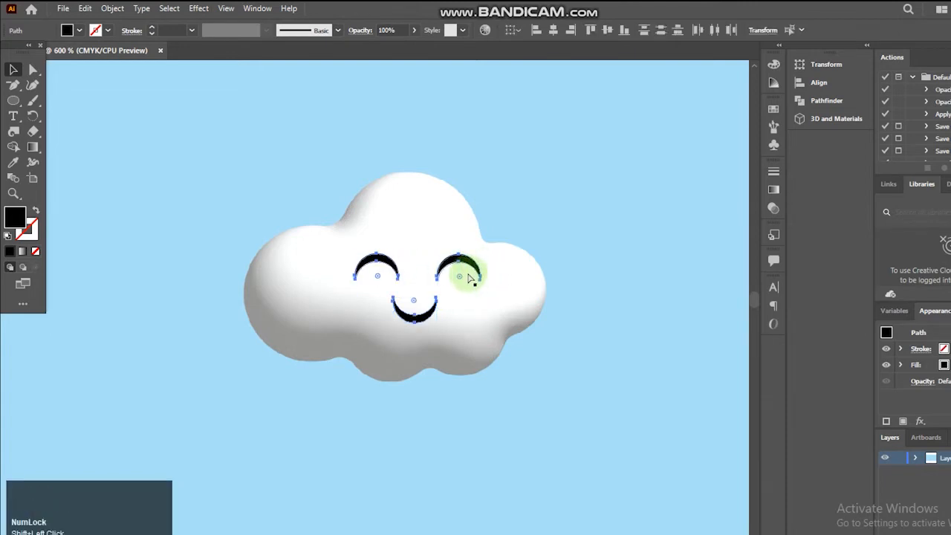
key("ctrl+g")
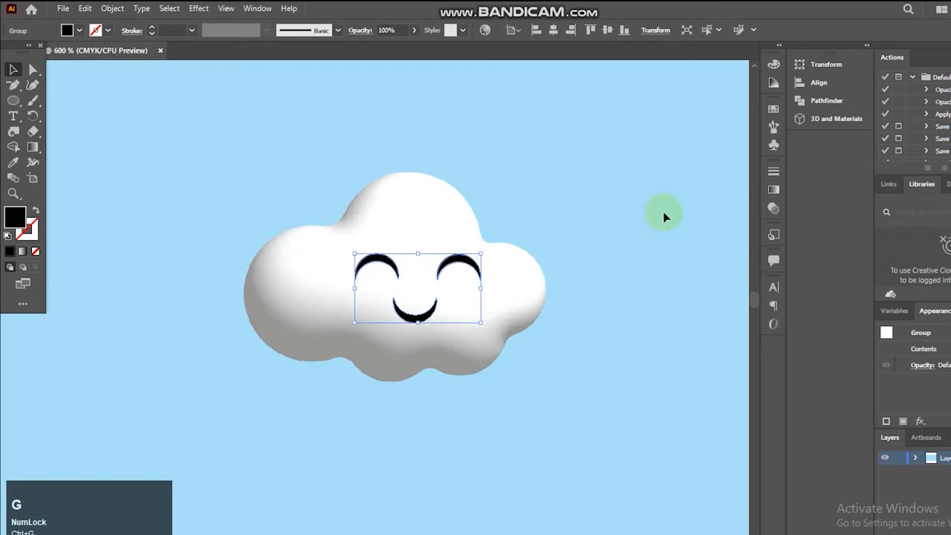
- Apply the Inflate 3D type to the grouped face and deselect it
left_click(818, 118)
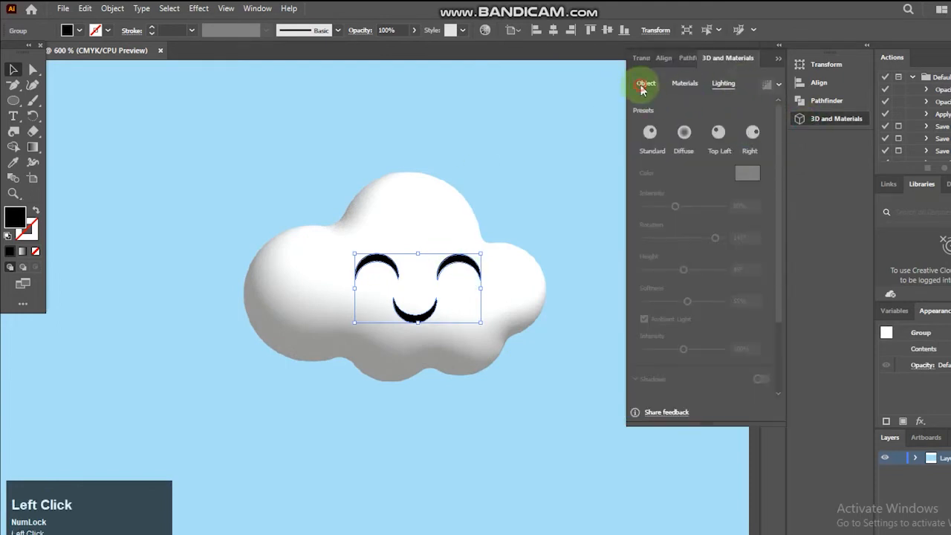
left_click(644, 84)
left_click(755, 133)
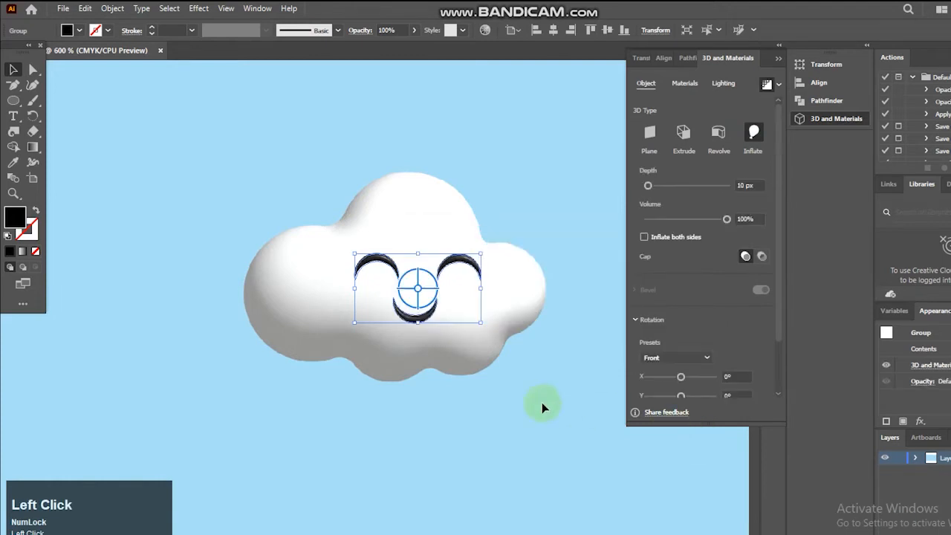
left_click(378, 335)
left_click(493, 325)
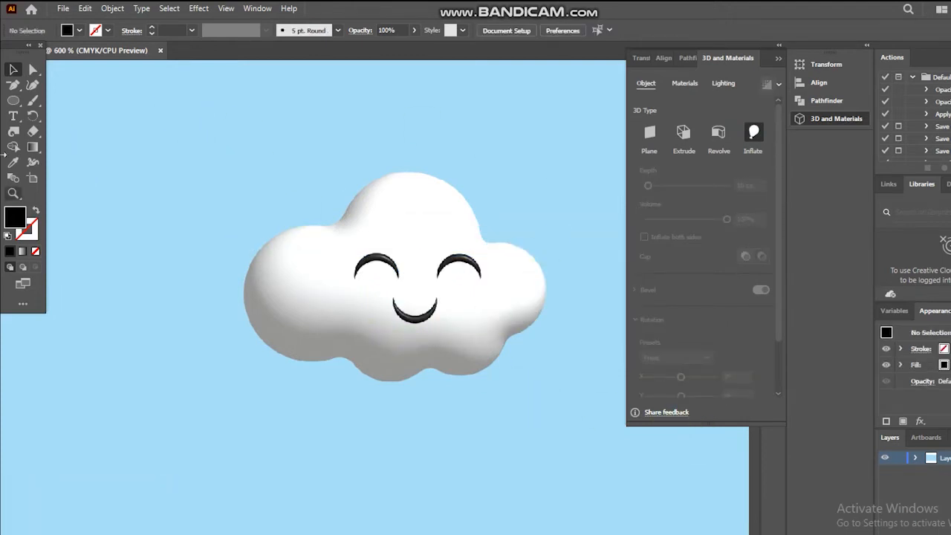
- Start a lightning bolt outline below the cloud with the Pen tool, placing its flat top edge, slanted left side and lower-left ledge
left_click(13, 101)
right_click(14, 85)
left_click(52, 85)
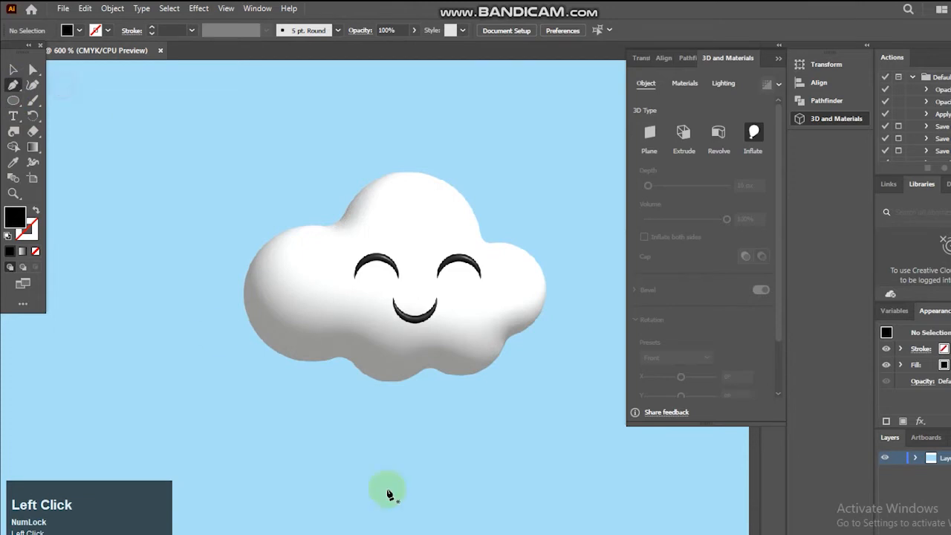
left_click(437, 403)
left_click(364, 405)
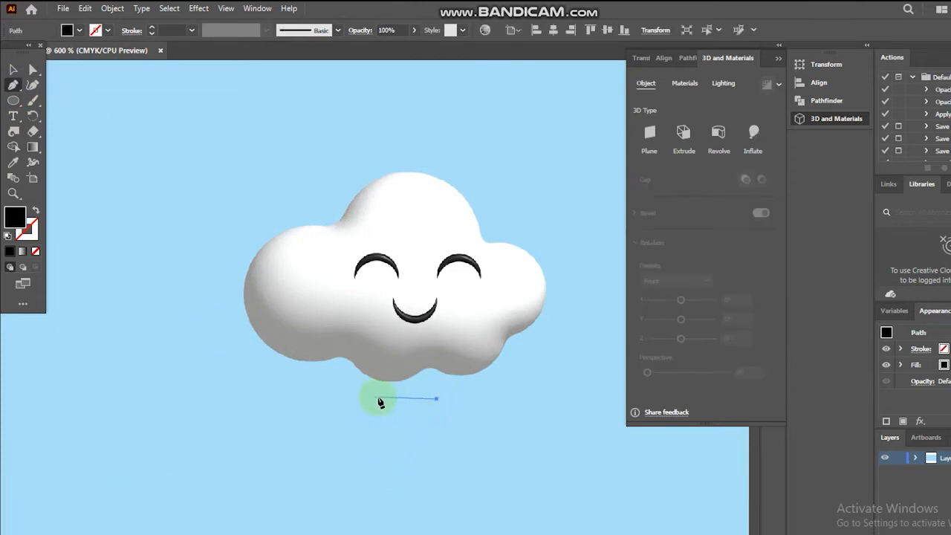
left_click(391, 403, "shift")
left_click(380, 425, "shift")
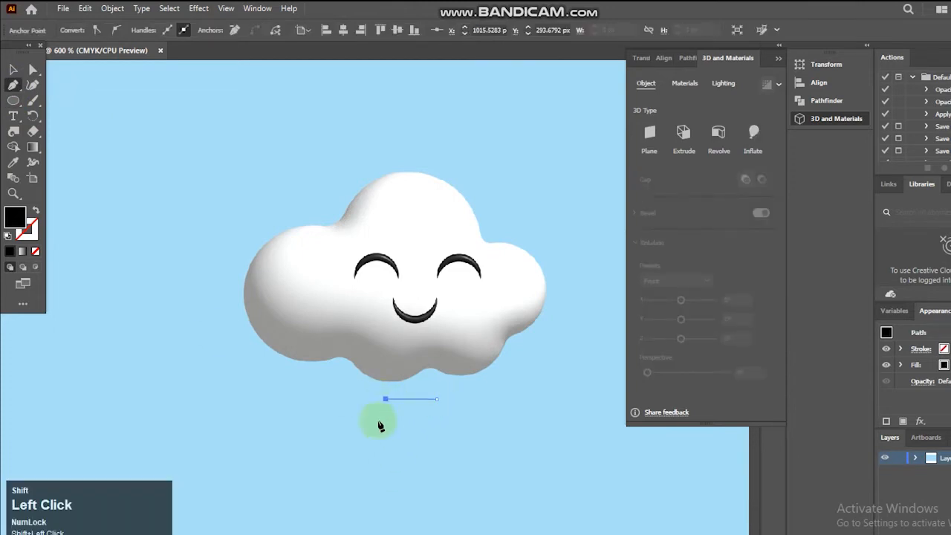
left_click(360, 480)
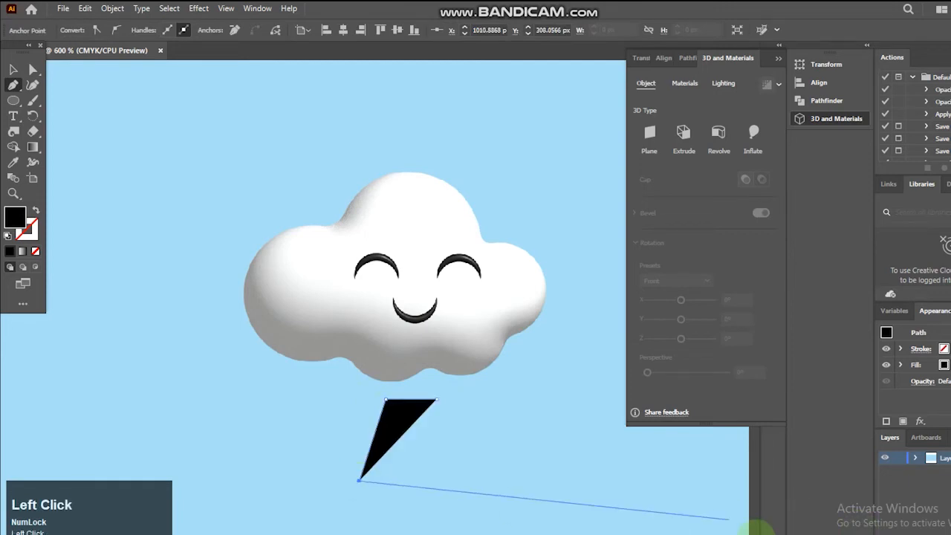
left_click(756, 532)
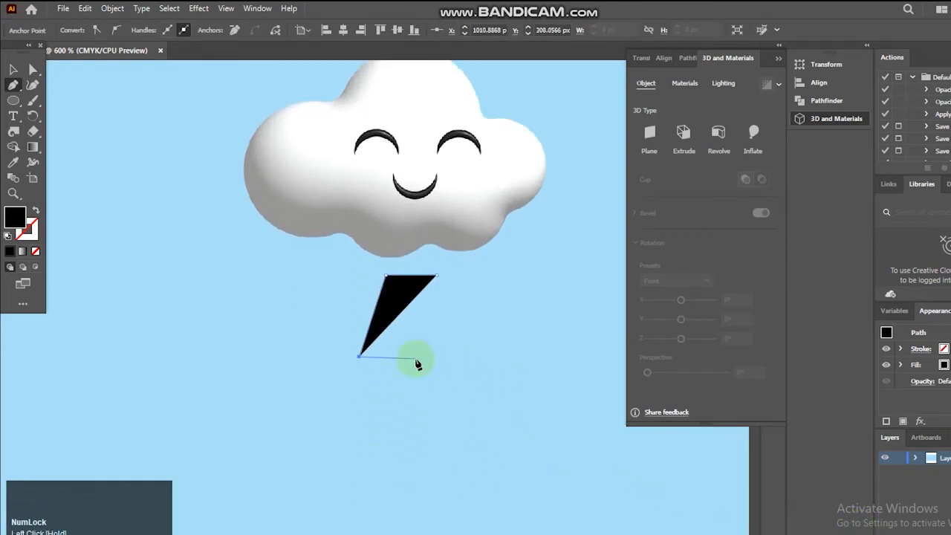
left_click(415, 360)
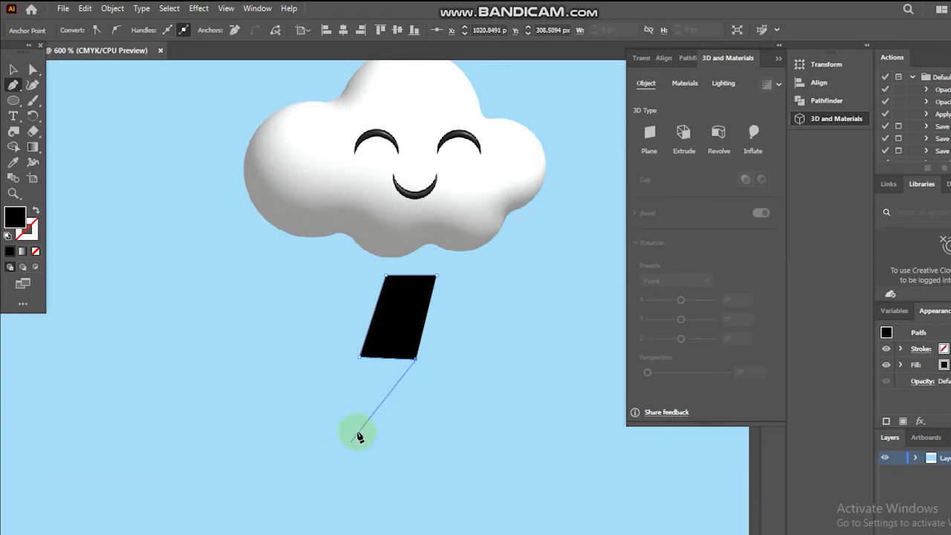
- Complete the lightning bolt outline with a pointed lower tip, a right-hand corner and an inner notch, and close the path
left_click(360, 426)
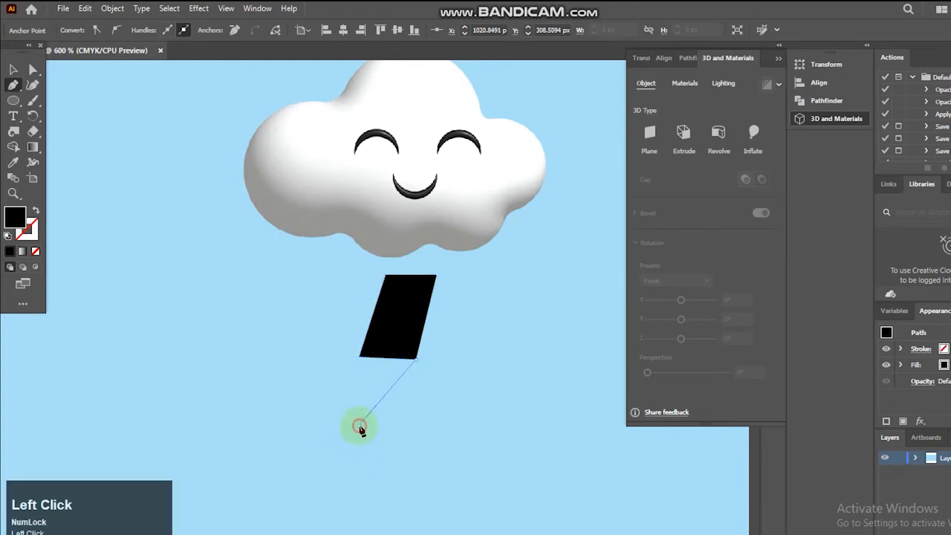
left_click(462, 332)
left_click_drag(457, 328, 414, 323)
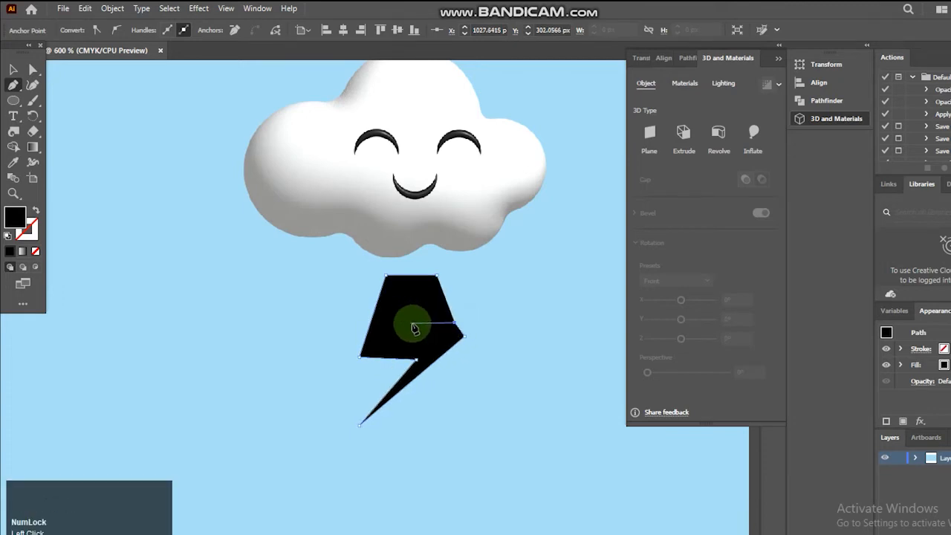
left_click(400, 322)
left_click(438, 280)
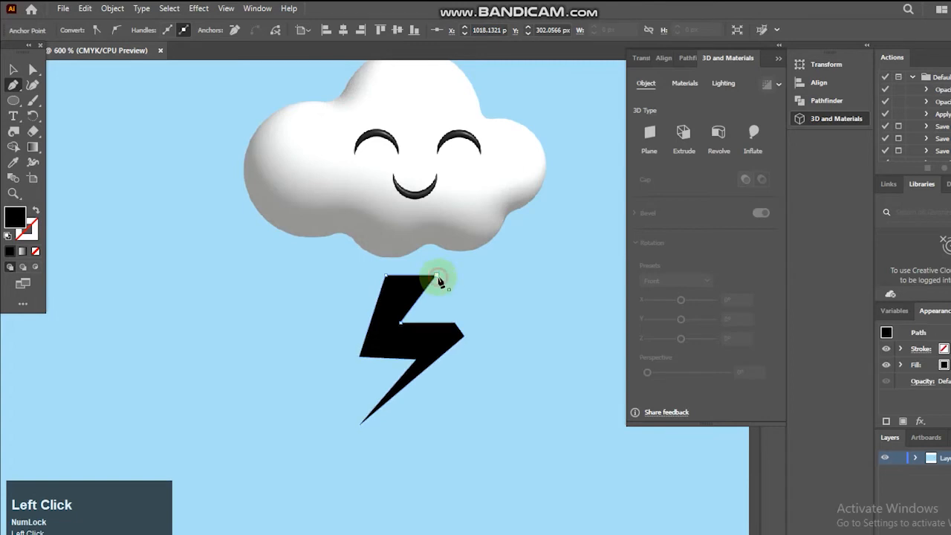
- Fill the lightning bolt with yellow and deselect it
left_click(14, 69)
left_click(174, 229)
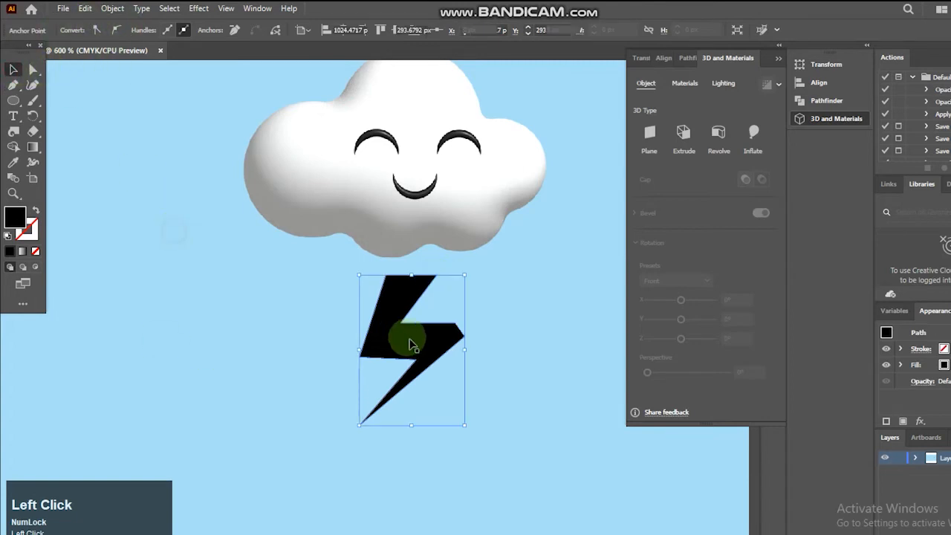
left_click(429, 350)
left_click(79, 30)
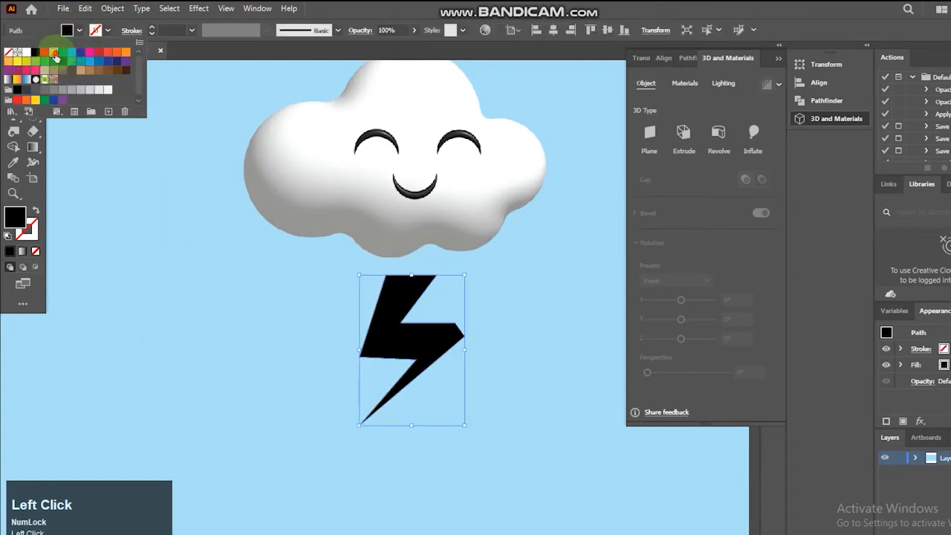
left_click(53, 52)
left_click(219, 300)
- Round the two adjoining anchor corners at the lightning bolt's right end with live corners
left_click(33, 69)
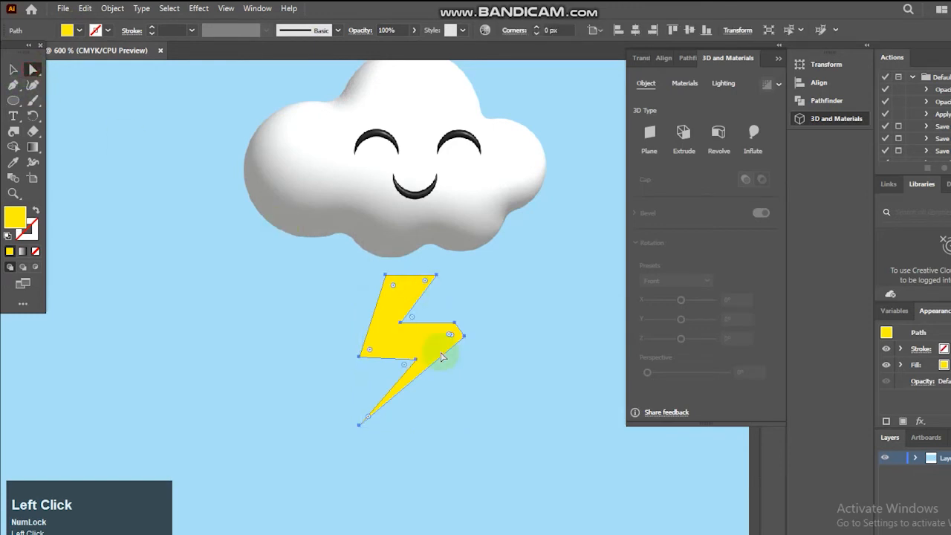
left_click(465, 340)
mouse_move(451, 334)
left_mouse_down()
mouse_move(441, 339)
mouse_move(452, 333)
left_mouse_up()
left_click(456, 326)
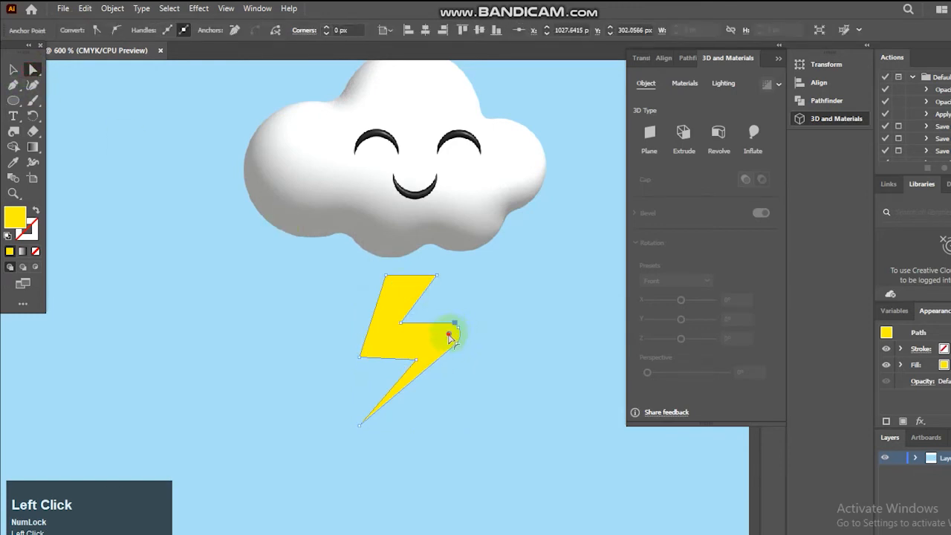
left_click_drag(444, 342, 445, 341)
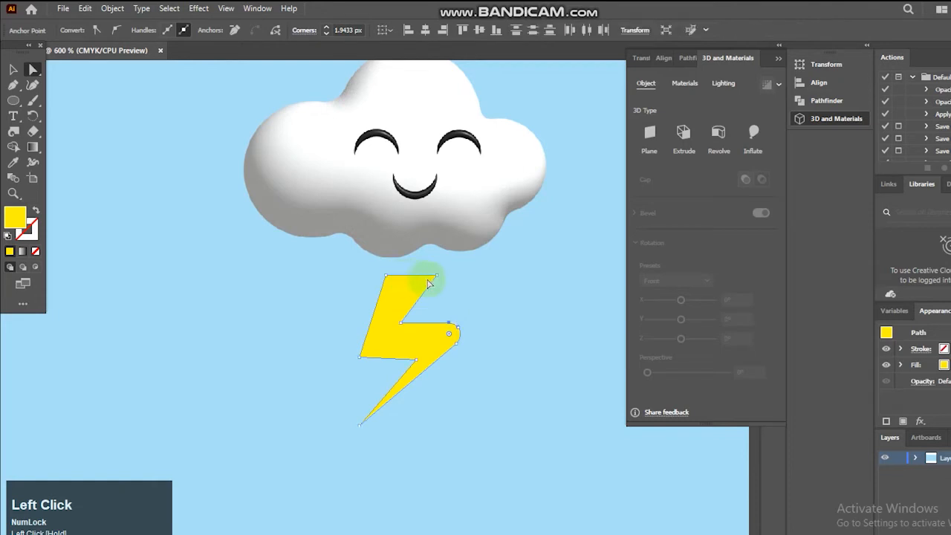
- Round the lightning bolt's lower-left corner and the inner notch on its right side
left_click(362, 361)
left_click_drag(369, 347, 419, 324)
left_click(402, 322)
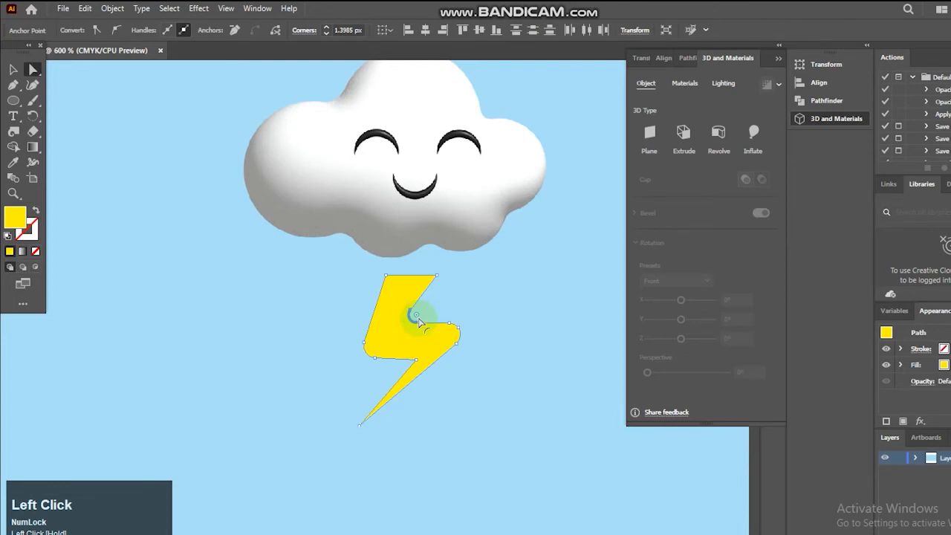
left_click_drag(416, 329, 416, 328)
- Round the two top corners of the lightning bolt
left_click(435, 276)
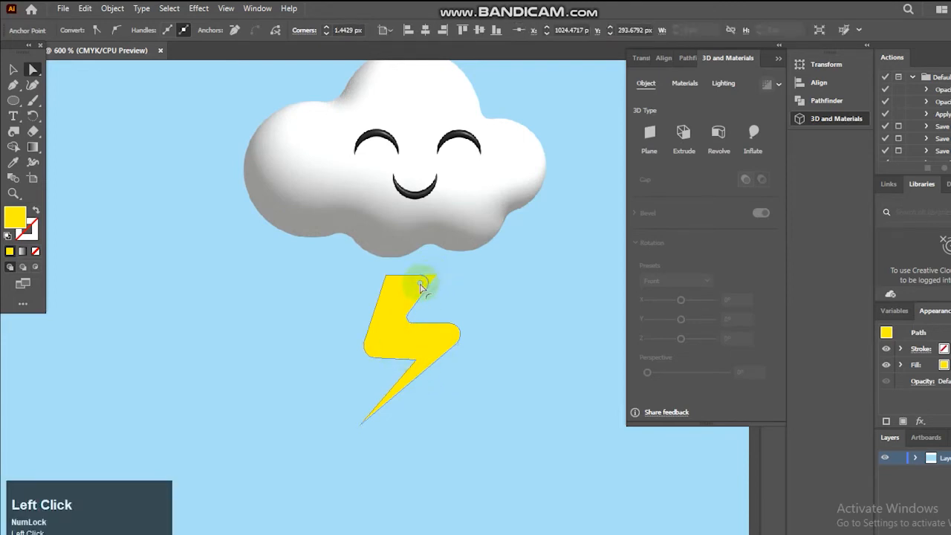
left_click(392, 285)
left_click(388, 277)
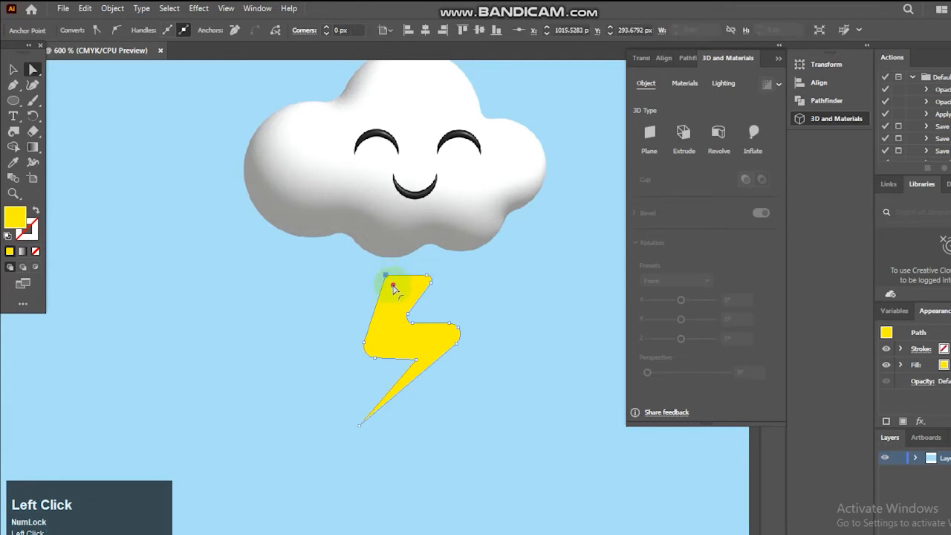
left_click_drag(397, 294, 382, 276)
- Select the whole lightning bolt and apply the Inflate 3D type to it
left_click(13, 69)
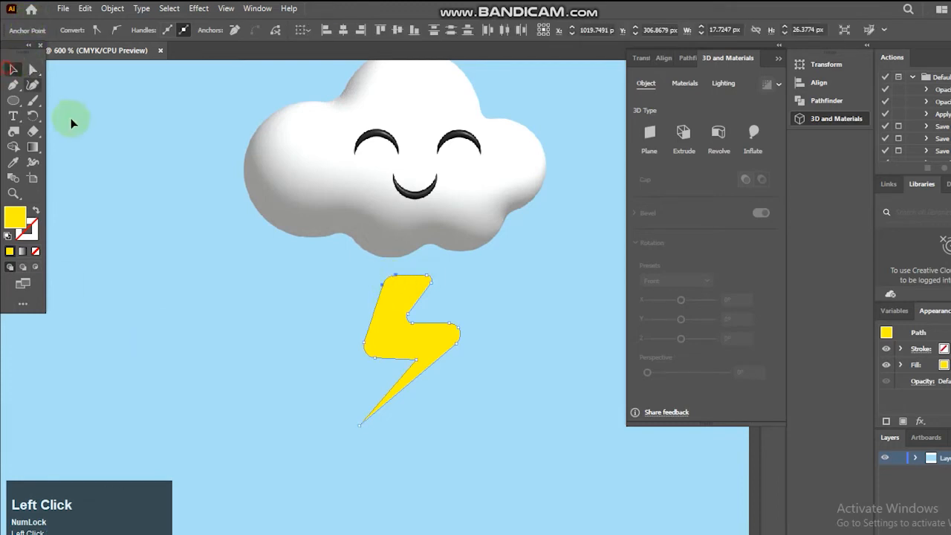
left_click(119, 180)
left_click(457, 339)
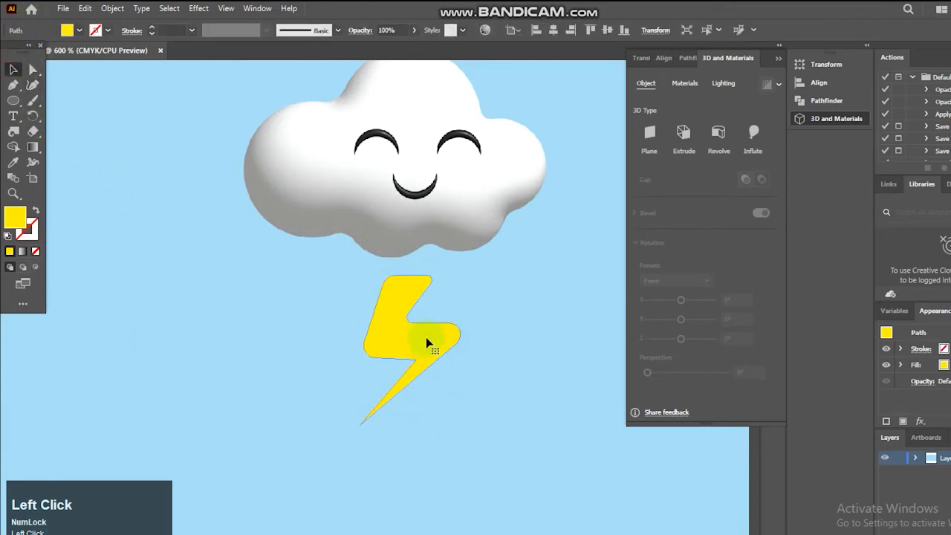
left_click(754, 133)
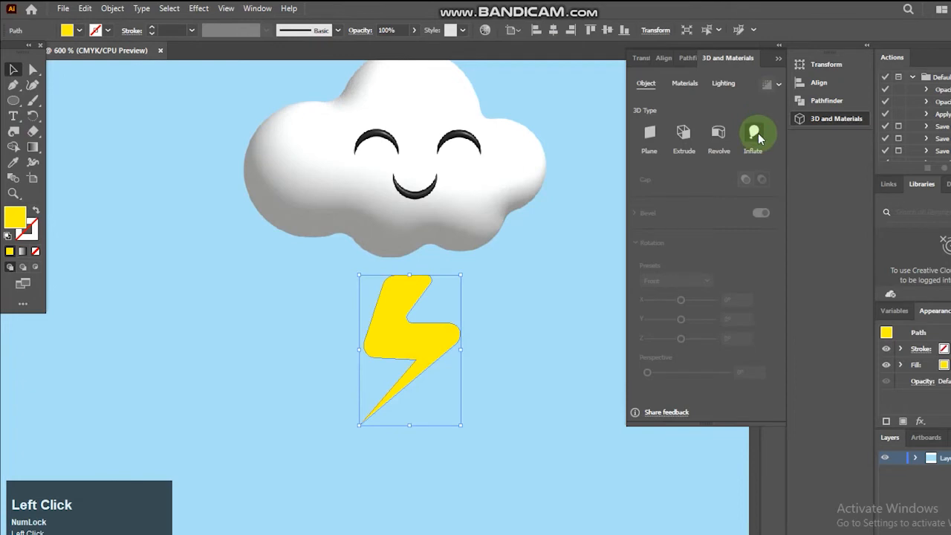
- Set the ambient light intensity of the inflated lightning bolt to 100%
left_click(725, 84)
left_click(745, 348)
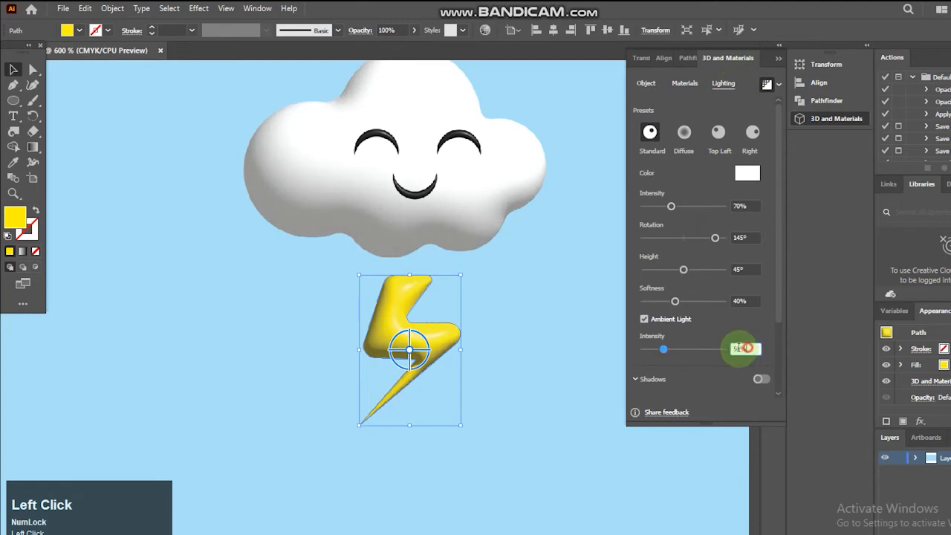
left_click_drag(745, 348, 726, 355)
type("2")
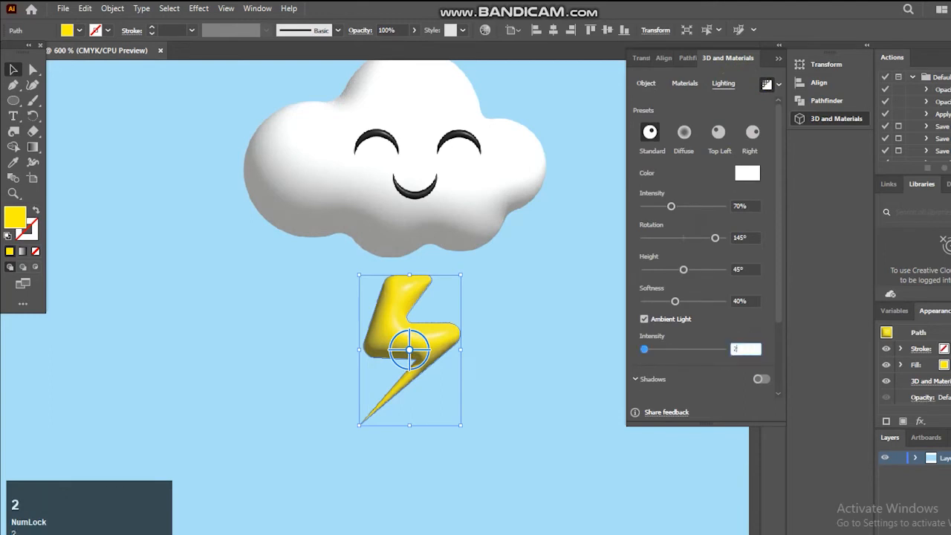
left_click(725, 349)
type("199")
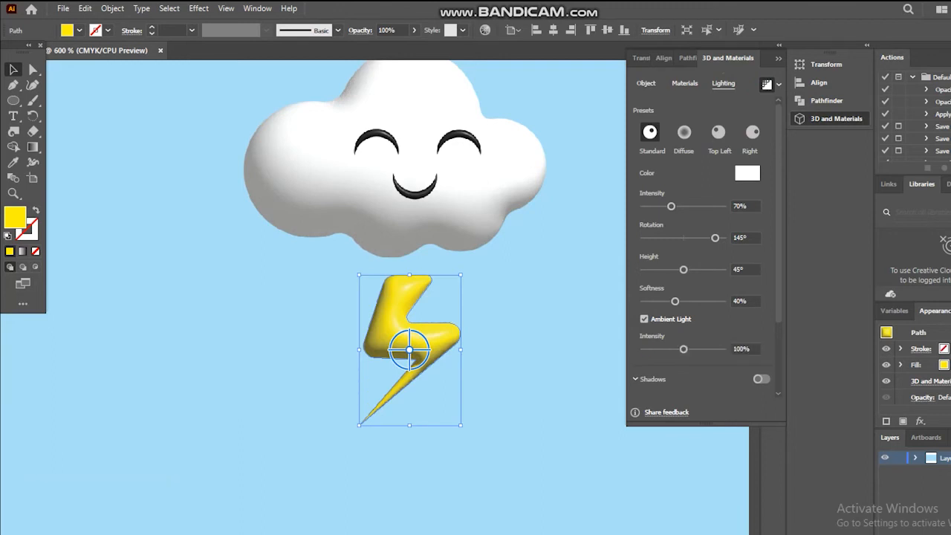
left_click_drag(565, 163, 535, 229)
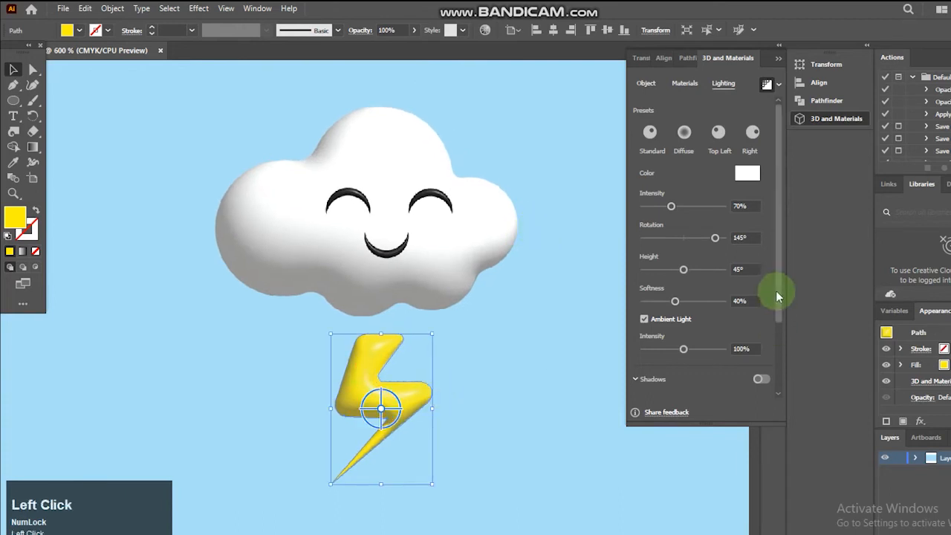
- Set the light intensity of the inflated lightning bolt to 80%
left_click(733, 208)
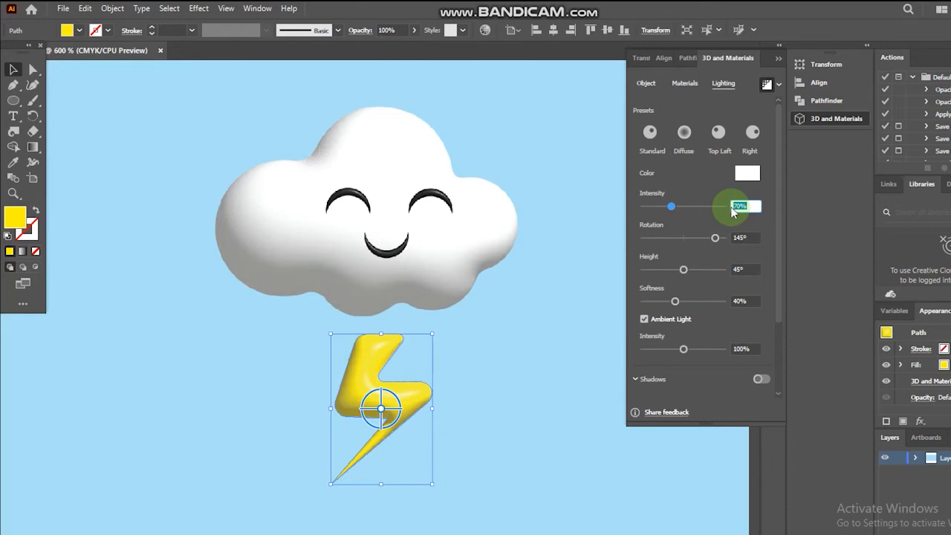
type("80")
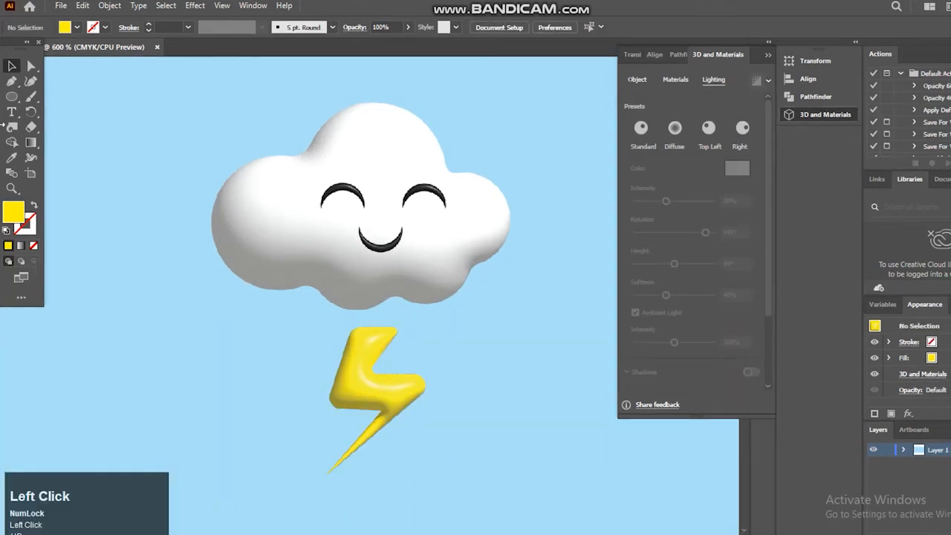
- Draw a circle about 5.7 px wide beneath the cloud's left side and fill it with blue
left_click(14, 100)
left_click_drag(233, 350, 248, 364)
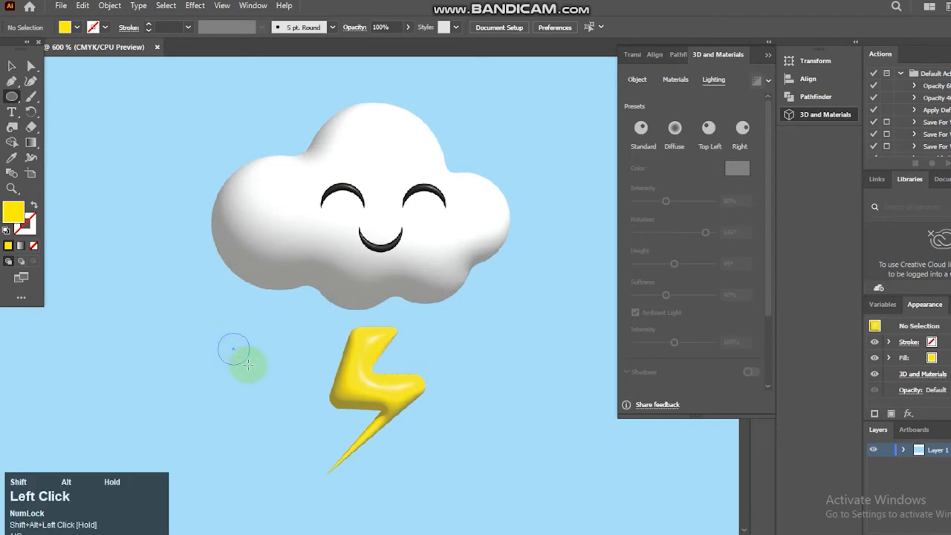
left_click(77, 27)
left_click(69, 49)
left_click(197, 258)
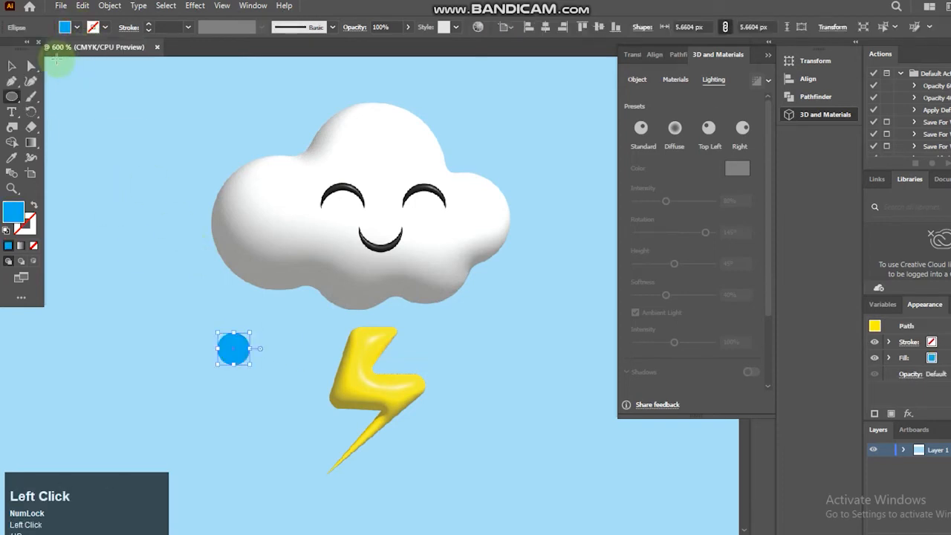
- Pull the blue circle's top anchor point upward and convert it to a sharp corner to form a raindrop
left_click(30, 67)
left_click(232, 339)
left_click_drag(233, 337, 234, 320)
right_click(12, 81)
left_click(48, 104)
left_click(242, 329)
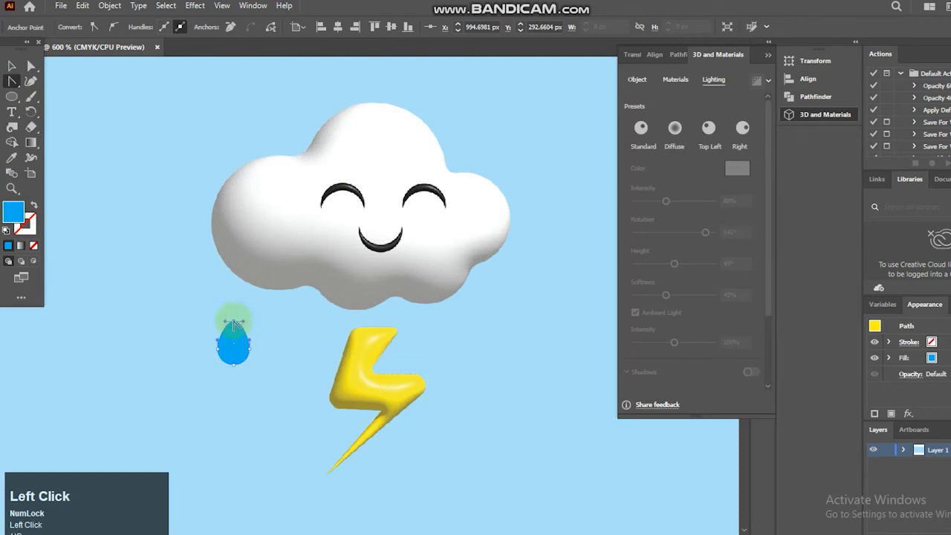
- Scale the raindrop down slightly and place it closer to the lightning bolt, under the cloud
left_click(12, 66)
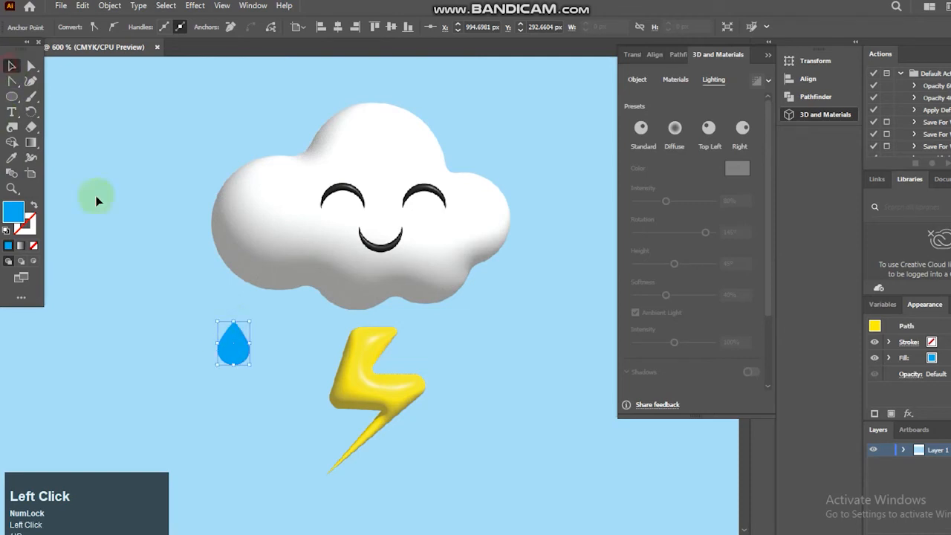
left_click_drag(237, 347, 295, 344)
left_click(279, 396)
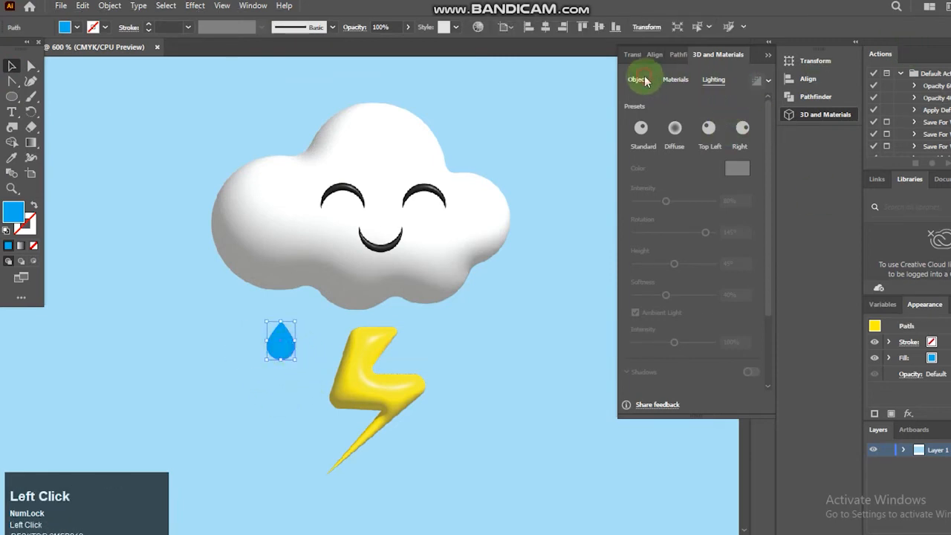
- Apply the Inflate 3D type to the raindrop and set its ambient light intensity to 100%
left_click(637, 79)
left_click(746, 129)
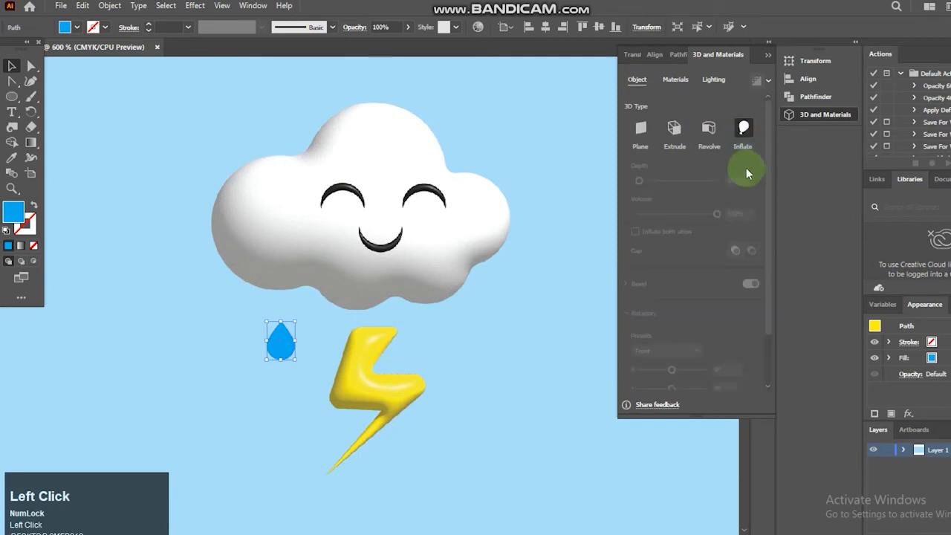
left_click(714, 80)
left_click(736, 342)
type("145")
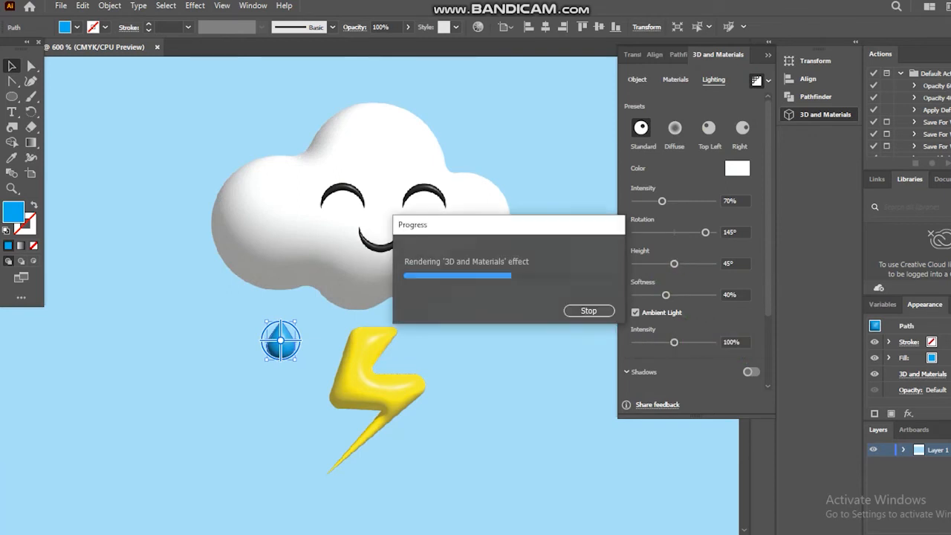
- Set the light intensity of the inflated raindrop to 80%
left_click_drag(741, 201, 706, 199)
type("80")
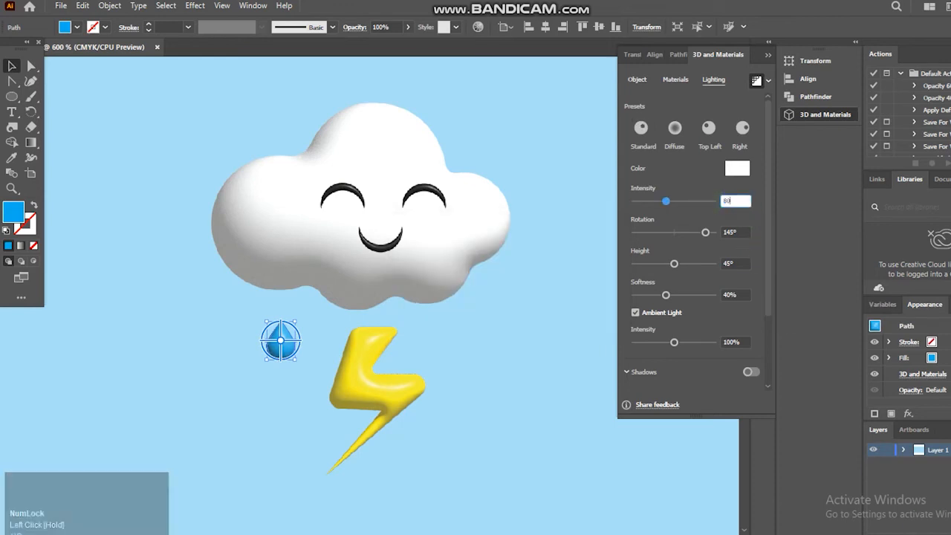
key("Return")
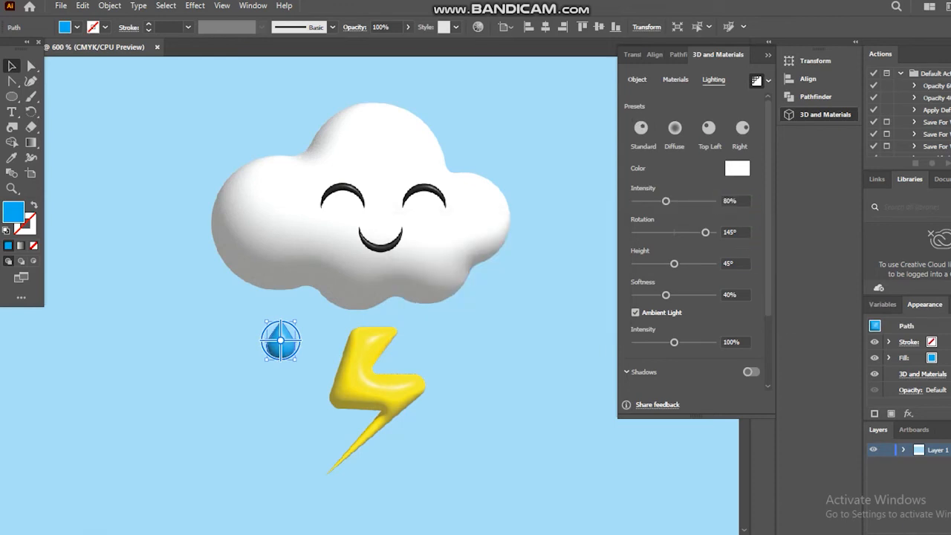
left_click(298, 347)
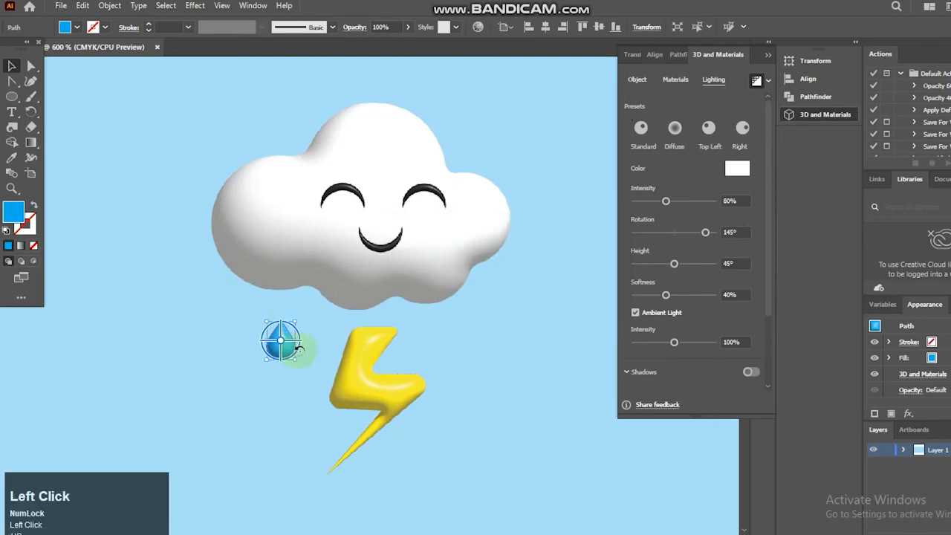
left_click(471, 380)
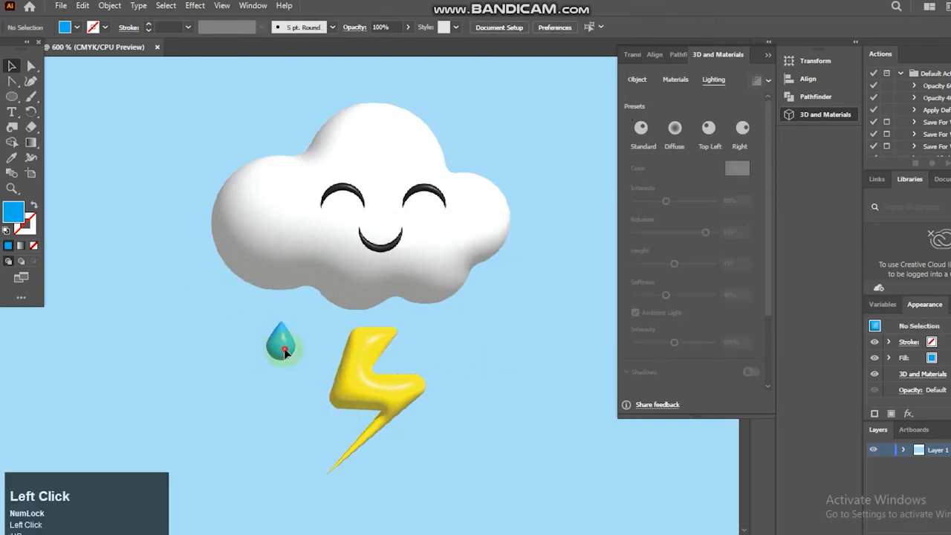
- Duplicate the raindrop to form a cluster of three drops on each side of the lightning bolt
left_click(285, 353)
left_click_drag(289, 329, 317, 365)
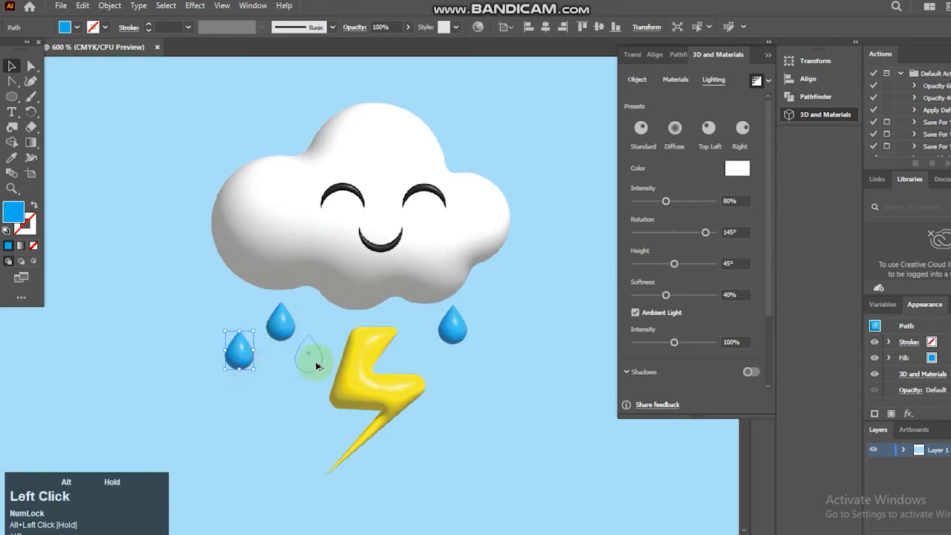
left_click(240, 362, "shift")
left_click_drag(316, 361, 495, 357)
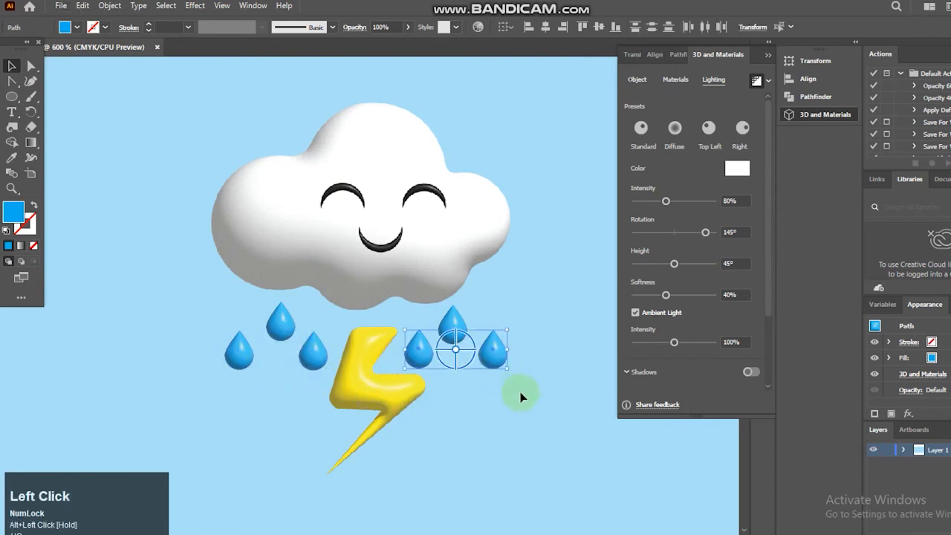
- Select the three raindrops right of the lightning bolt and move them slightly outward and up toward the cloud
left_click(425, 355, "shift")
left_click(431, 346, "shift")
left_click(451, 336, "shift")
left_click_drag(473, 318, 495, 303)
- Select the three raindrops left of the lightning bolt and move them slightly outward and up toward the cloud
left_click(279, 323, "shift")
left_click(312, 343, "shift")
left_click(414, 406)
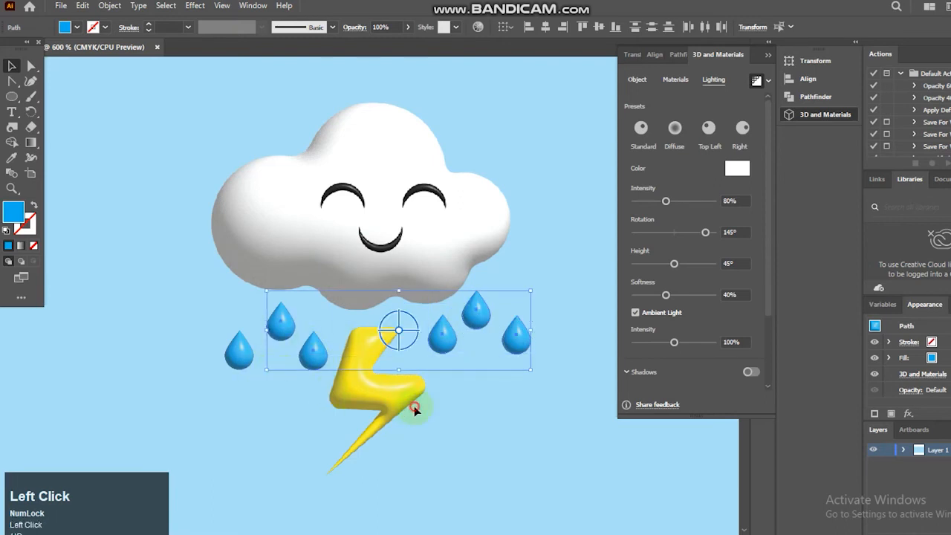
left_click(288, 338)
left_click(313, 348, "shift")
left_click(238, 349, "shift")
left_click_drag(281, 310, 254, 303)
left_click(295, 376)
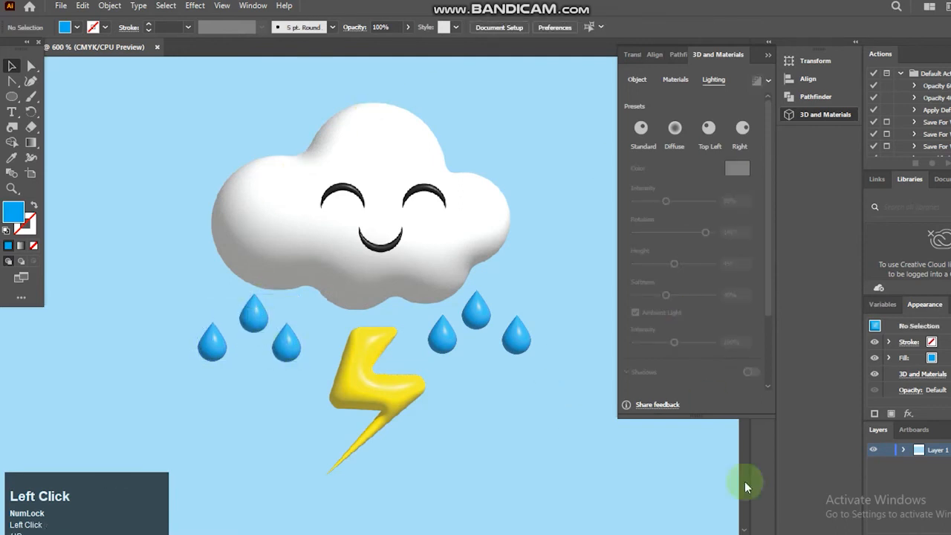
- Draw a flat ellipse about 65.9 px wide and 3.7 px high just below the lightning bolt's tip
key("ctrl+minus")
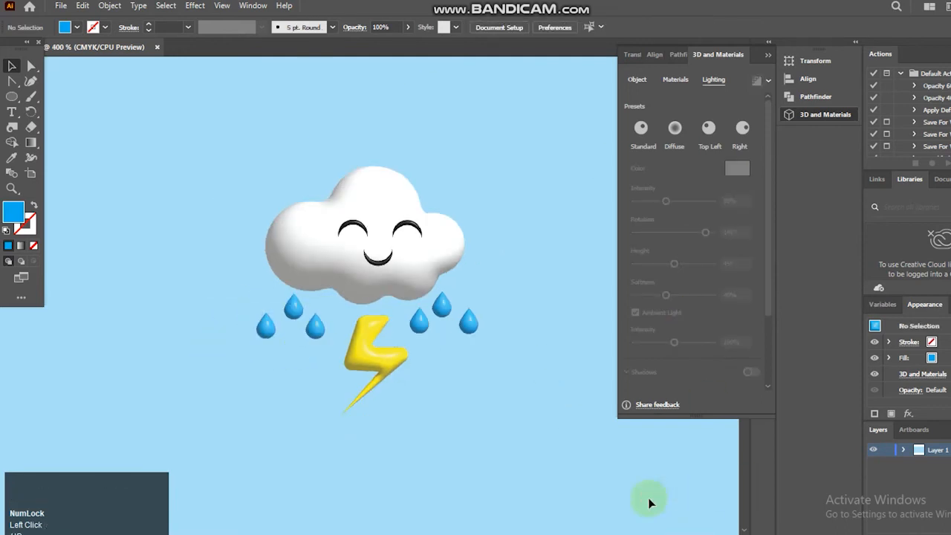
left_click(12, 96)
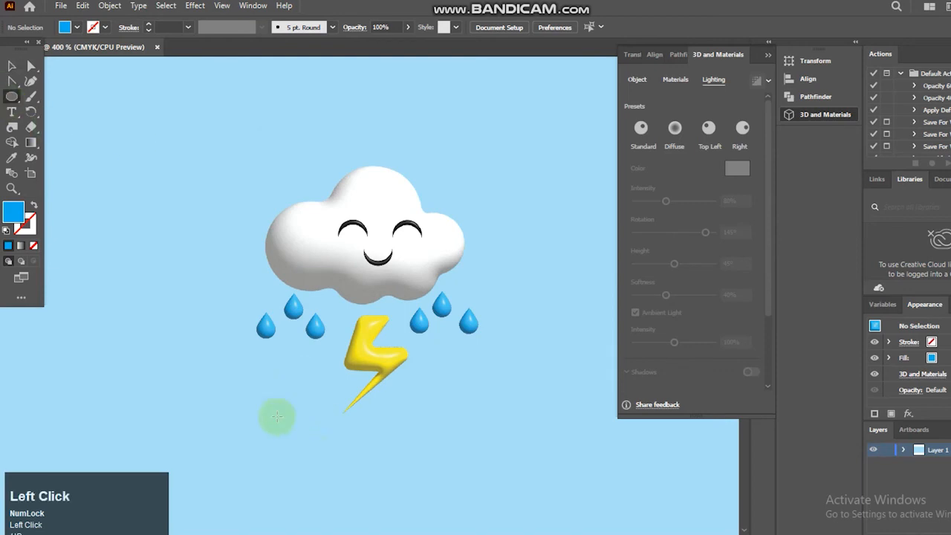
left_click_drag(418, 440, 521, 429)
left_click_drag(401, 435, 381, 429)
left_click(11, 65)
- Fill the flat ellipse with a white-to-black linear gradient and set the white stop's opacity to 0%
left_click(22, 245)
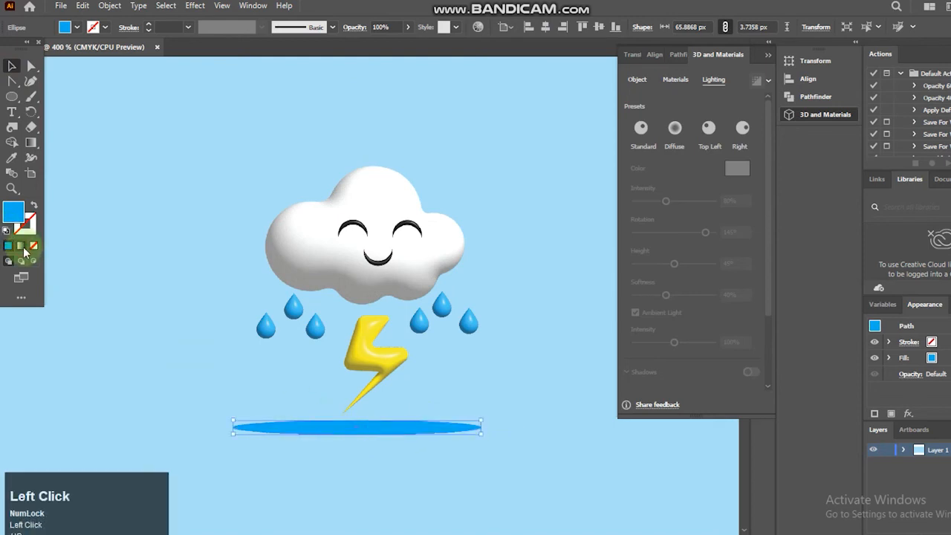
left_click(535, 281)
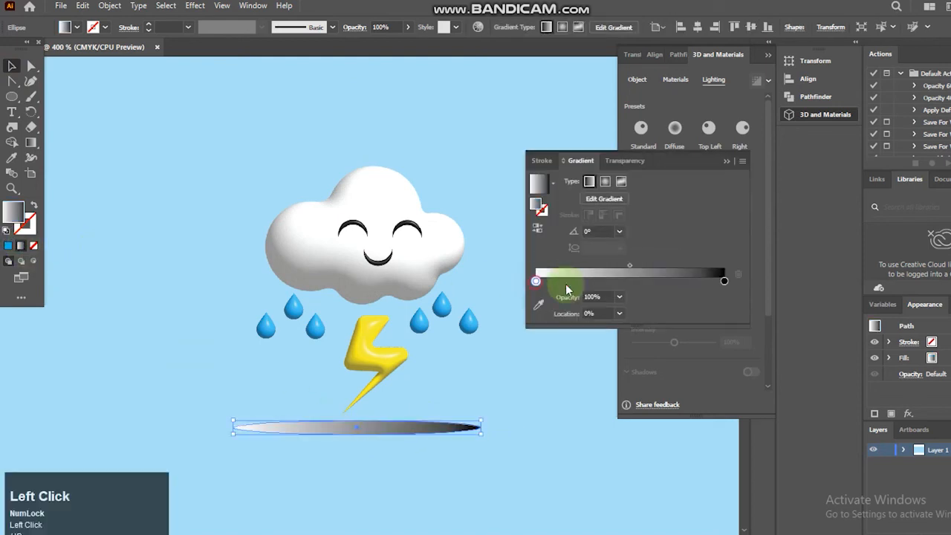
type("0")
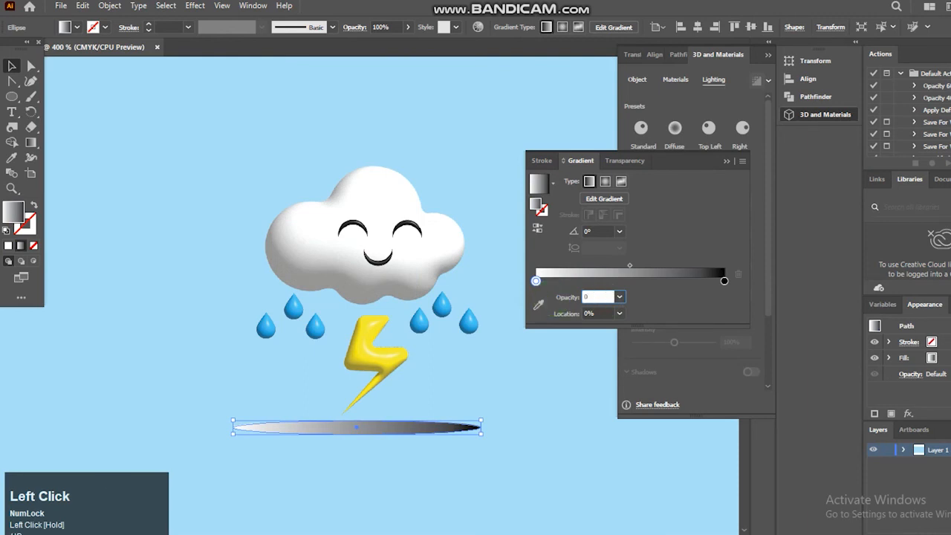
key("Return")
- Set the opacity of the ellipse gradient's black stop to 20%
left_click(724, 281)
left_click(591, 296)
type("2]")
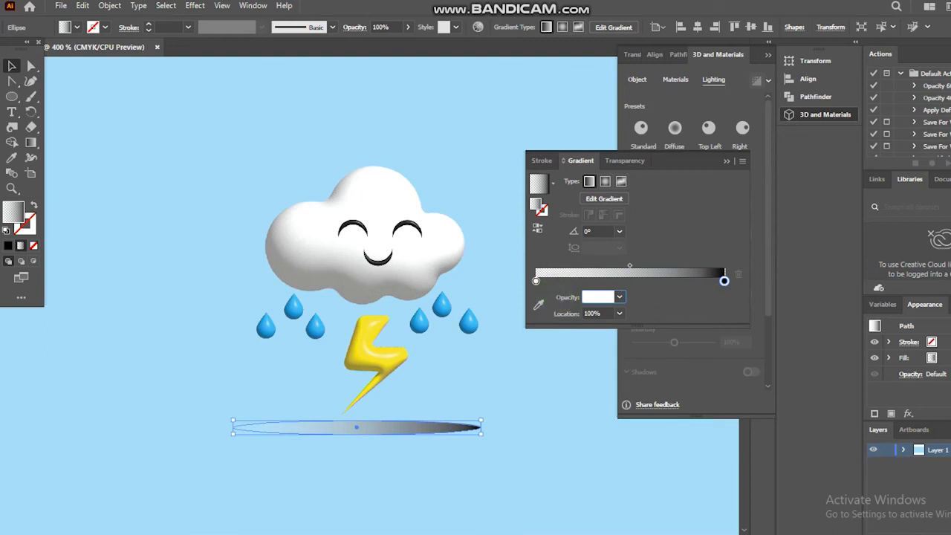
key("BackSpace")
key("BackSpace")
type("5")
key("Return")
left_click(569, 298)
type("20")
left_click(569, 307)
left_click(559, 387)
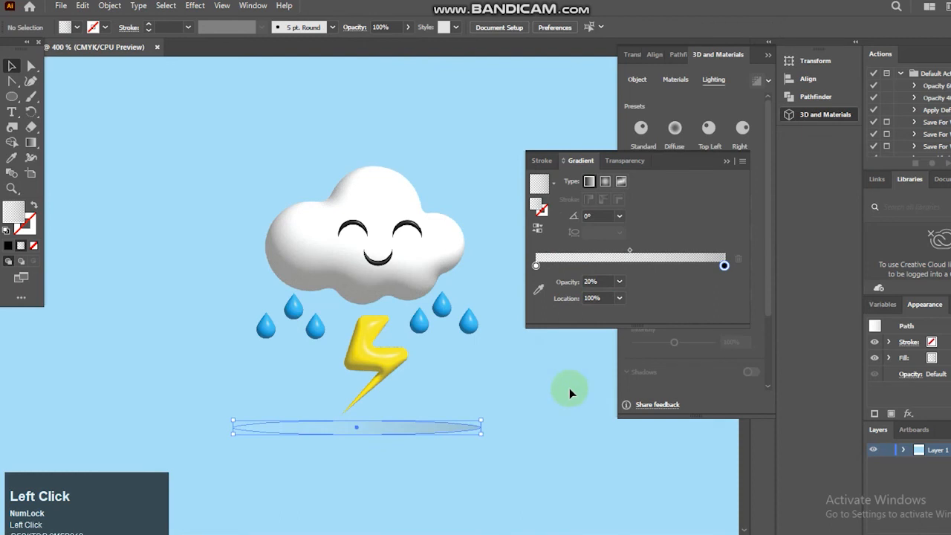
- Move the black stop of the ellipse's gradient to a location of about 60.87%
left_click(427, 431)
left_click_drag(721, 280, 651, 285)
left_click(542, 410)
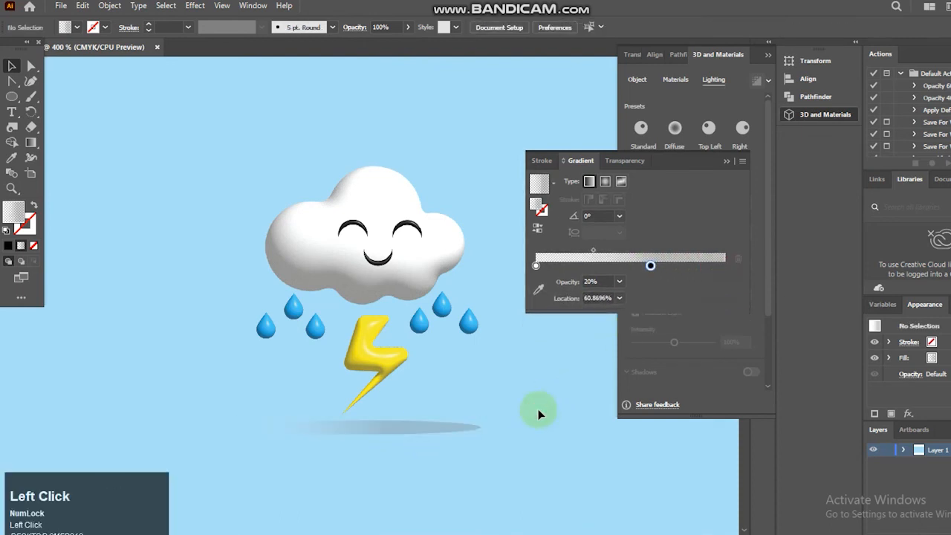
left_click(726, 161)
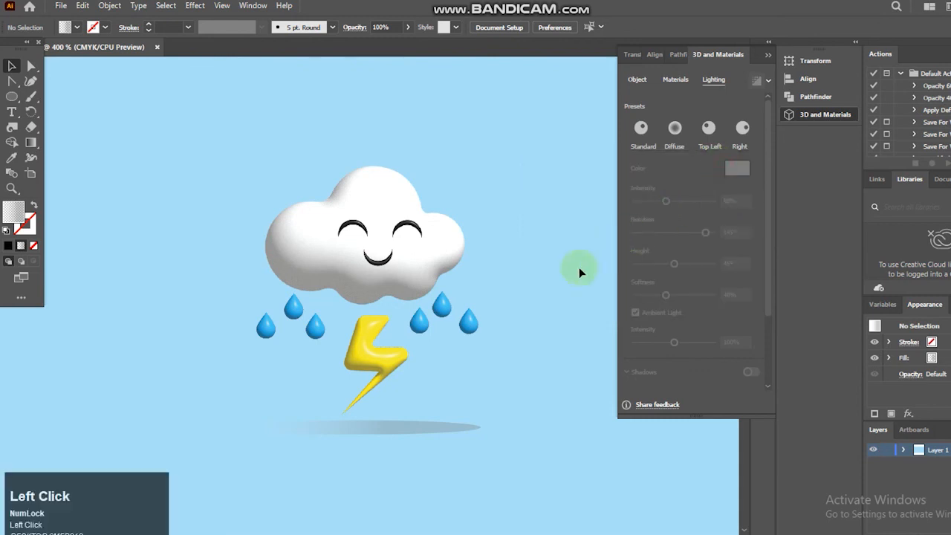
- Apply a Gaussian Blur with a radius of about 7.7 pixels to the shadow ellipse
left_click(462, 431)
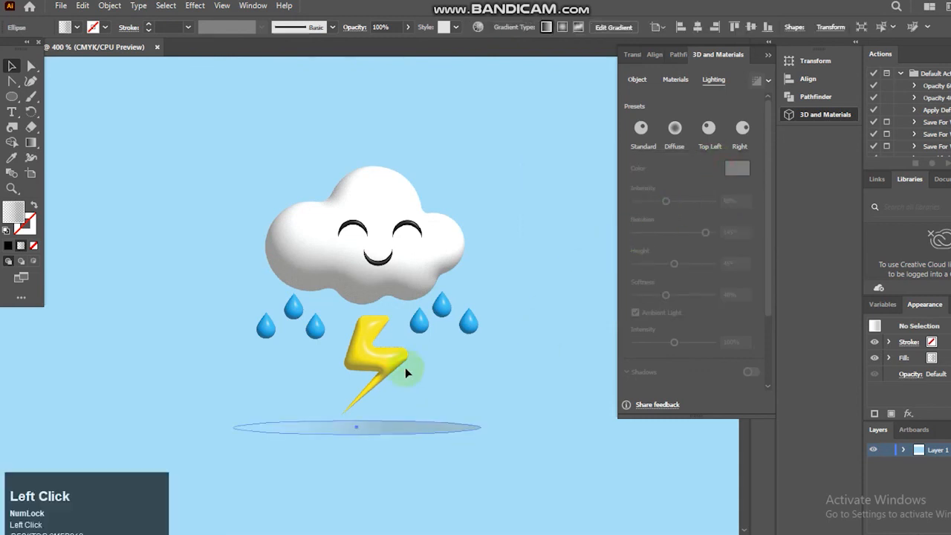
left_click(195, 5)
mouse_move(231, 219)
left_click(363, 221)
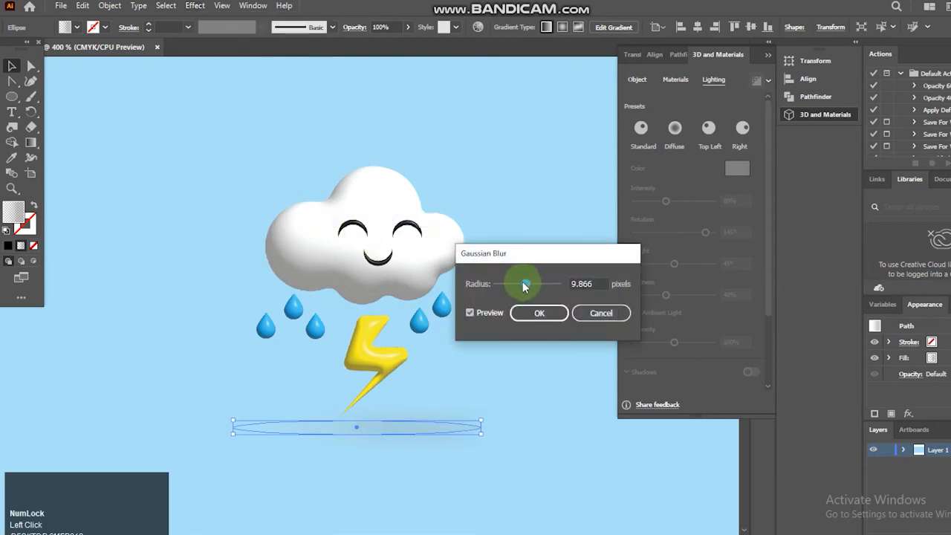
left_click_drag(525, 286, 518, 285)
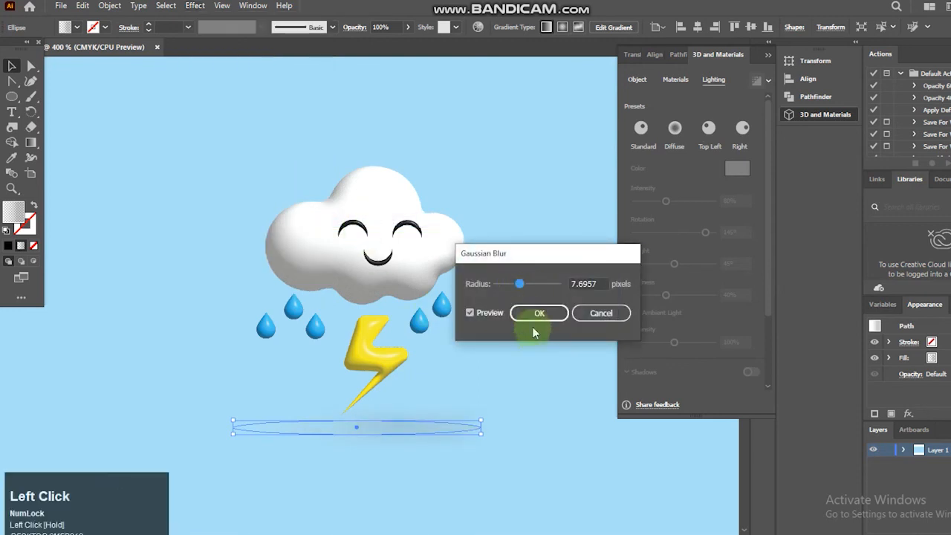
left_click(539, 313)
left_click(533, 377)
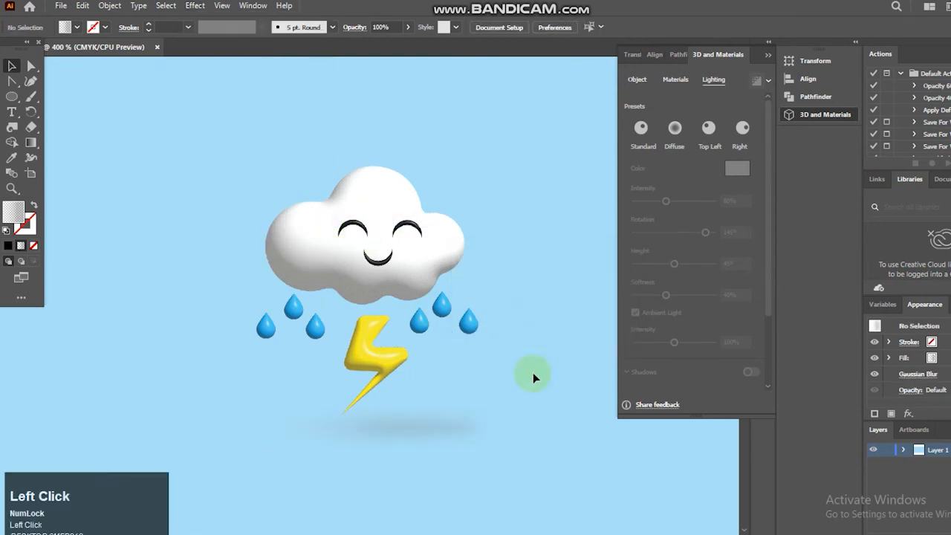
- Nudge the blurred shadow ellipse up to the lightning bolt's tip
left_click(453, 429)
key("Up")
key("Up")
key("Up")
key("Up")
key("Up")
key("Up")
left_click(452, 436)
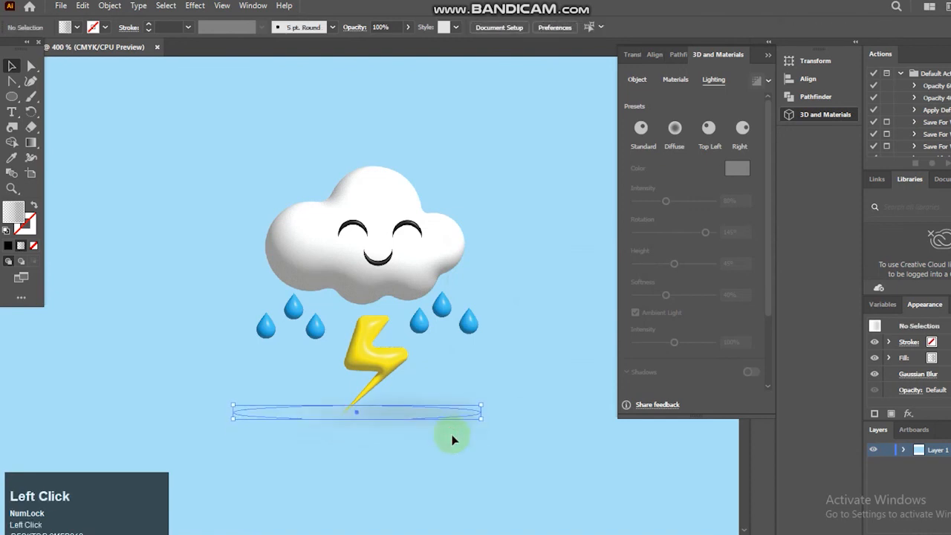
- Move the black stop of the shadow ellipse's gradient to a location of about 33.78%
left_click(447, 428)
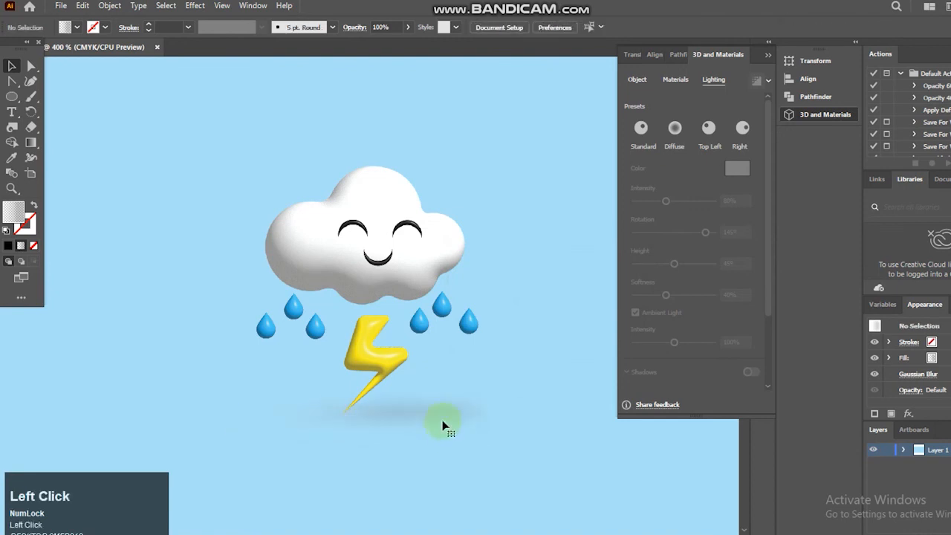
left_click(769, 60)
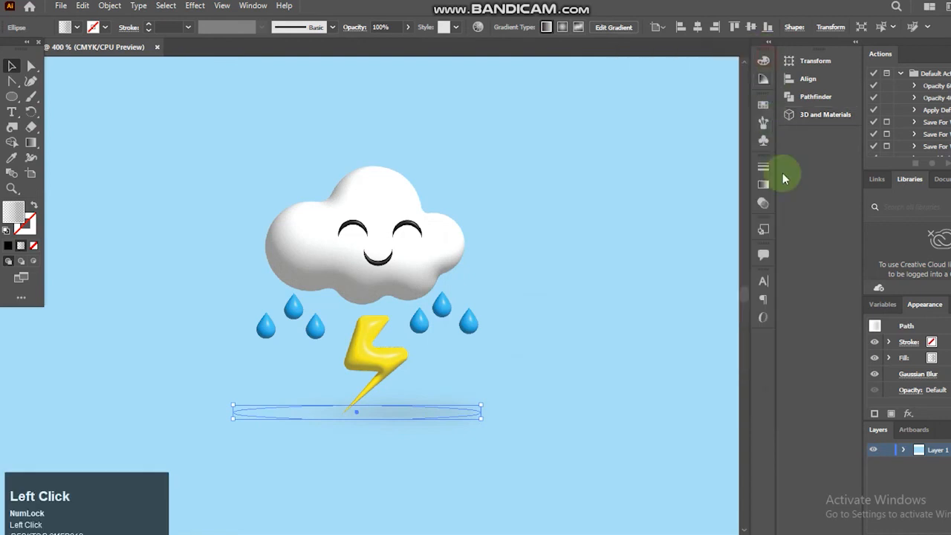
left_click(763, 185)
left_click(650, 282)
left_click_drag(651, 282, 604, 283)
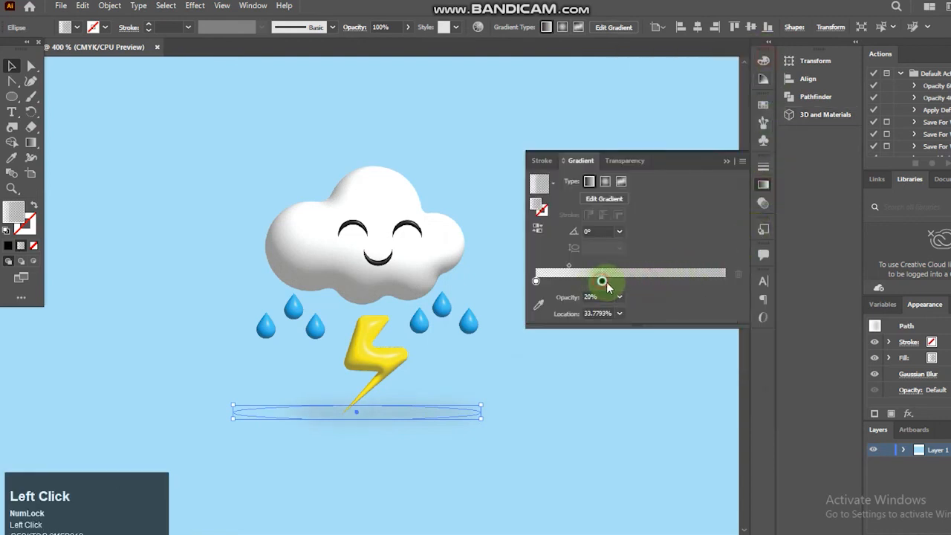
left_click(489, 289)
left_click(725, 161)
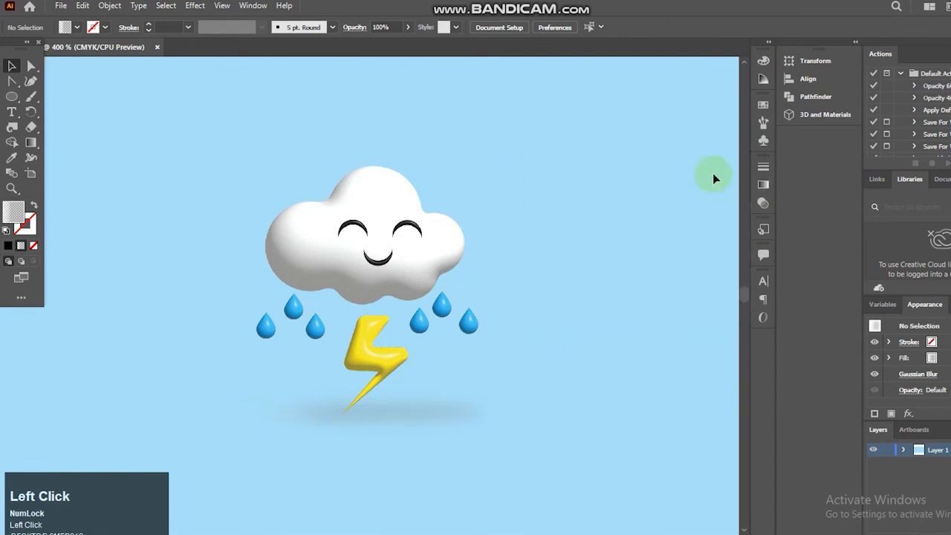
- Move the shadow ellipse slightly down and to the left so it lies below the lightning bolt's tip
left_click(408, 418)
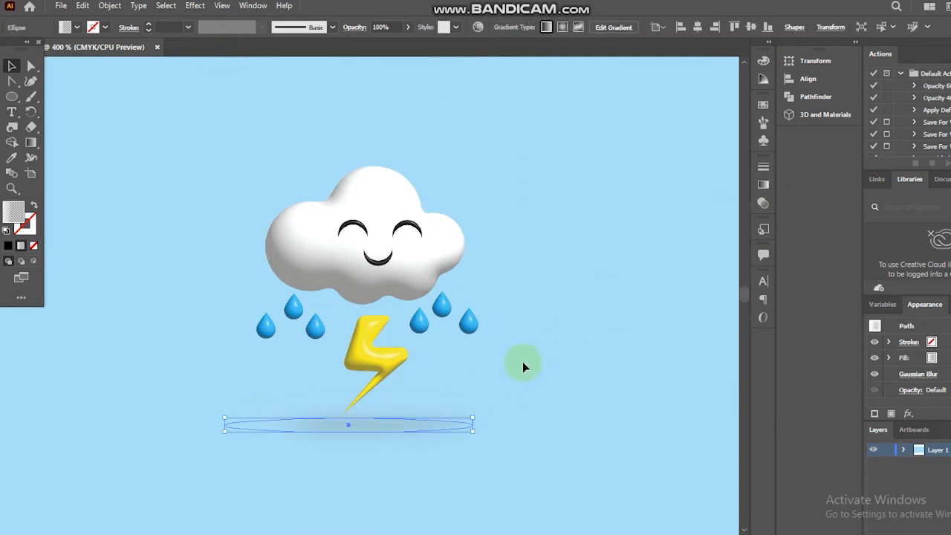
key("ctrl+minus")
key("ctrl+plus")
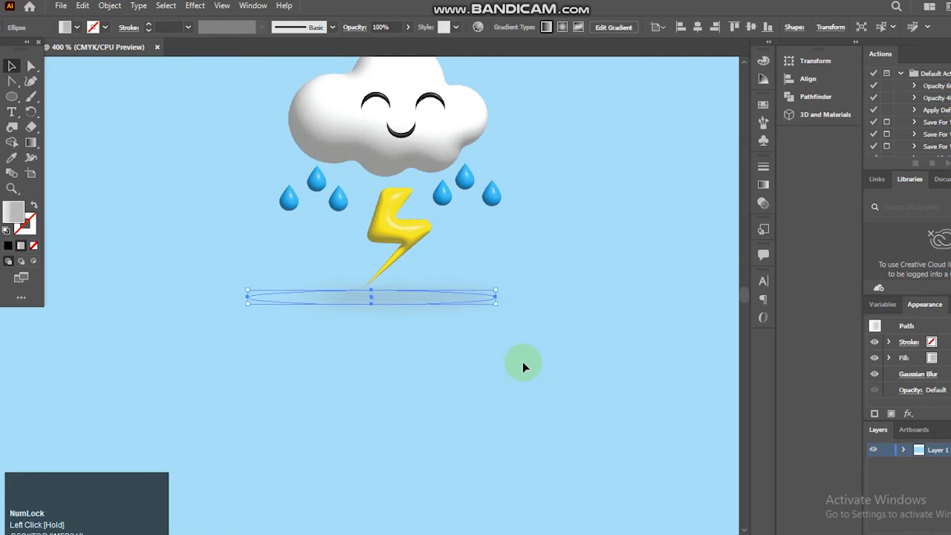
left_click_drag(562, 130, 558, 221)
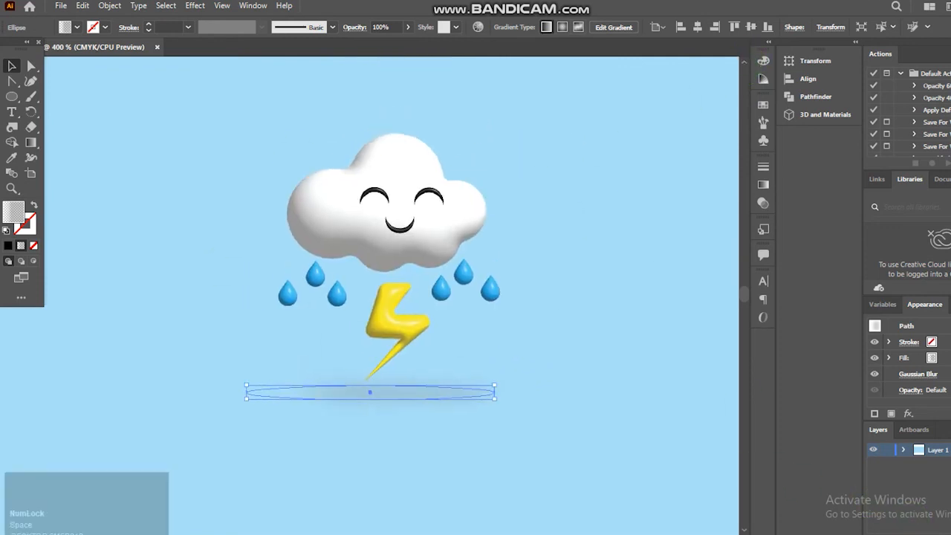